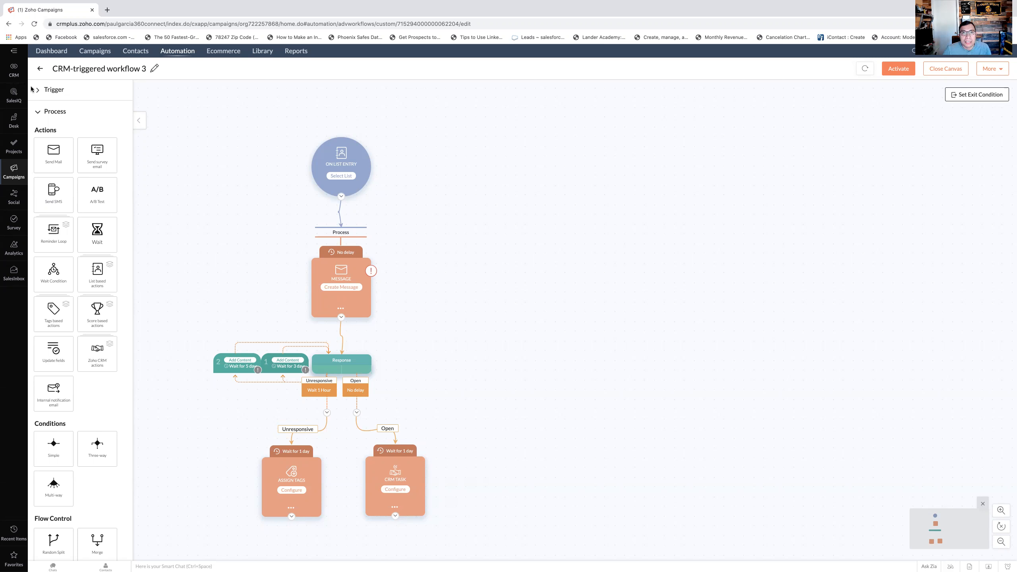
- Open the Leads module in the CRM and start creating a new custom view
click(13, 72)
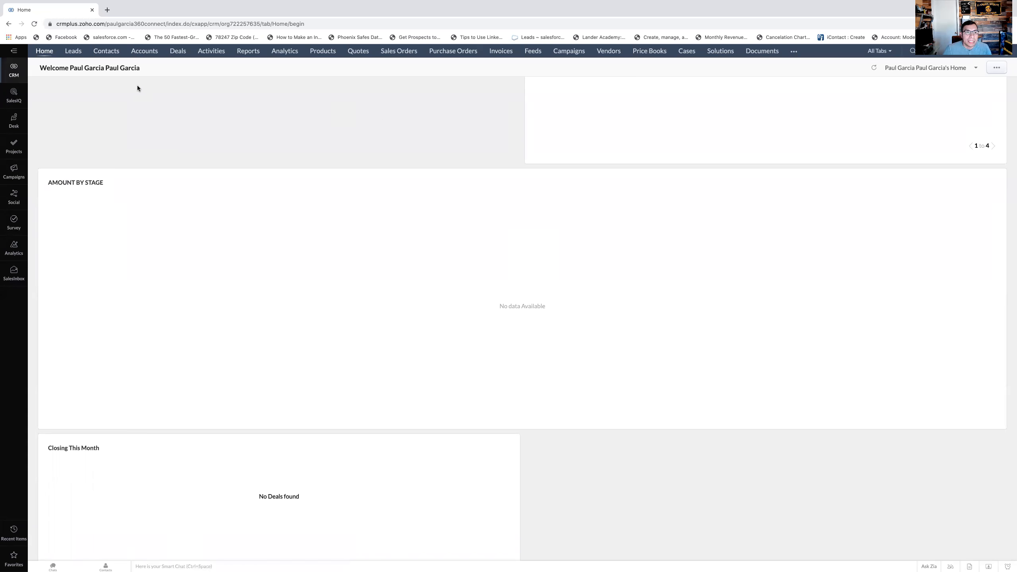
click(73, 51)
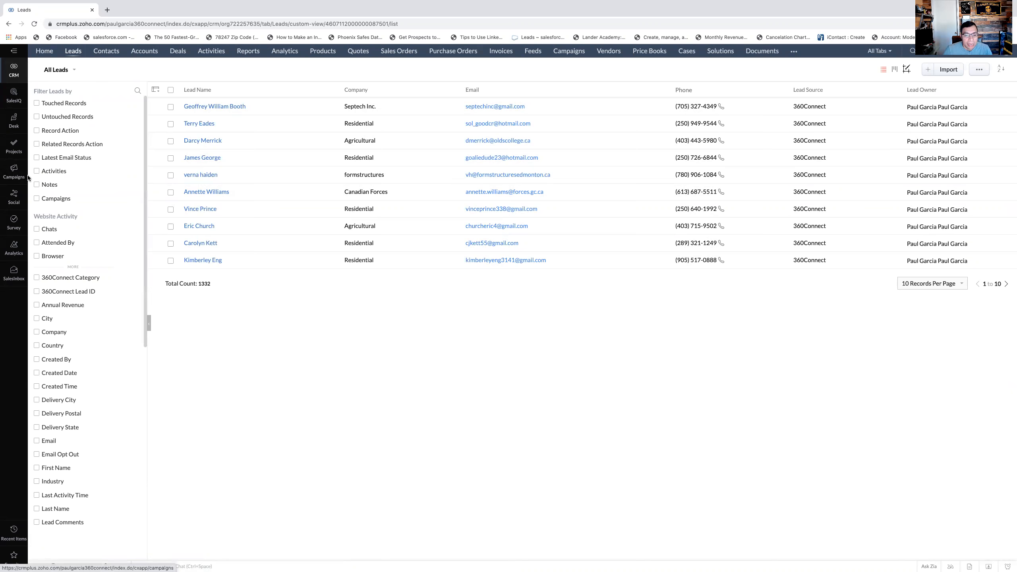
click(78, 54)
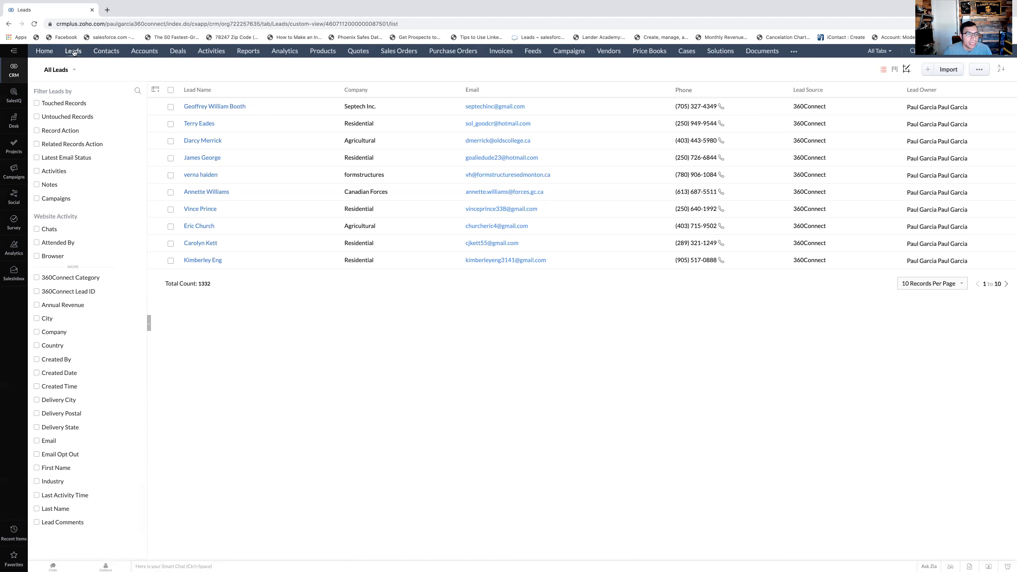
click(75, 71)
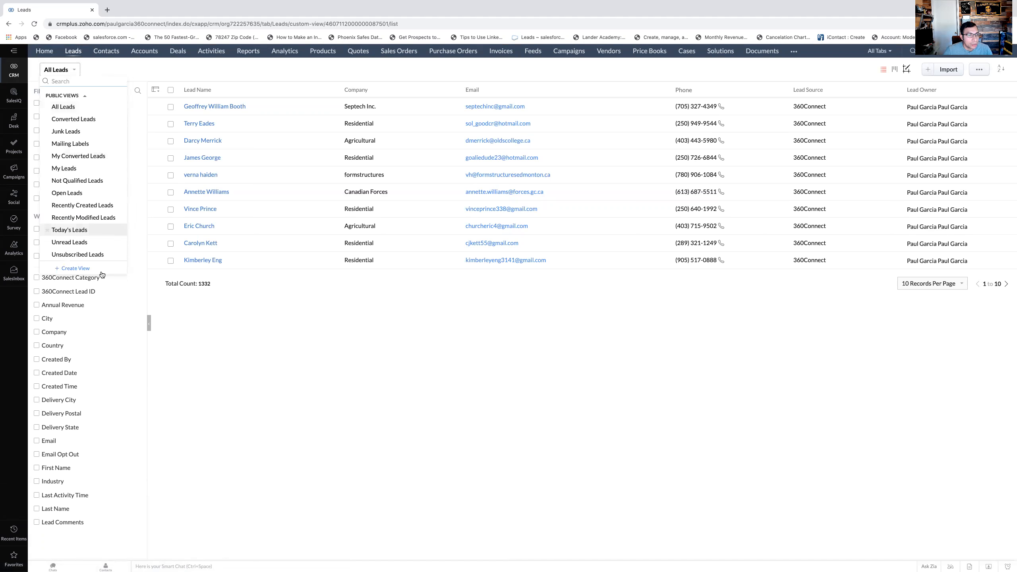
click(86, 270)
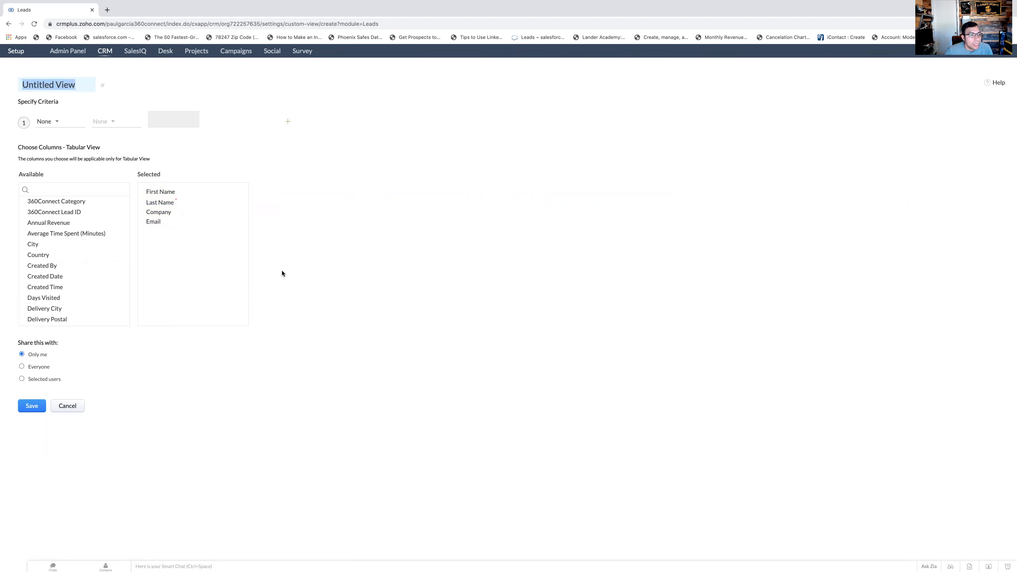
- Add Lead Source to the selected columns of the new leads view
scroll(114, 267, down, 3)
scroll(114, 266, down, 3)
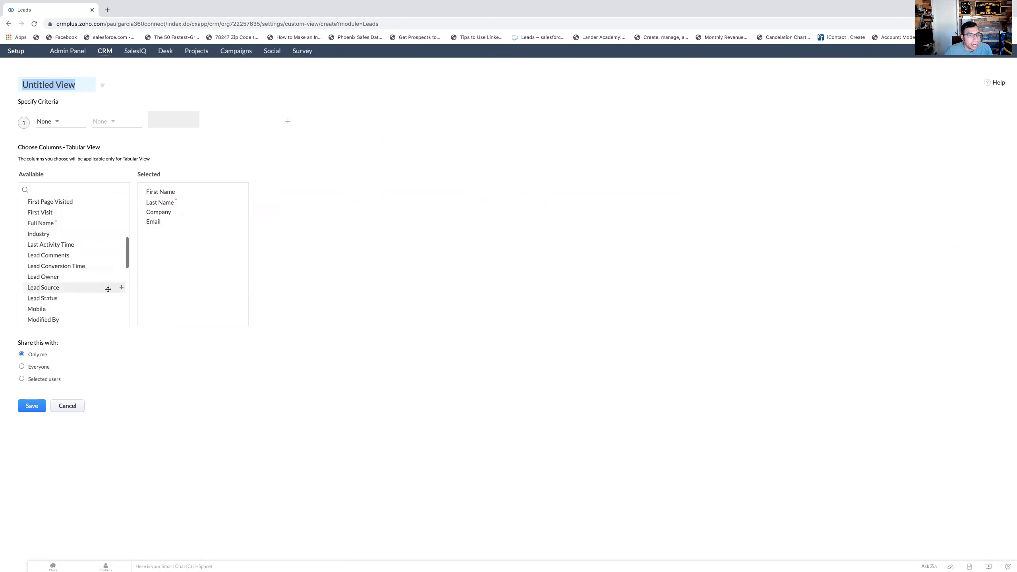
drag(106, 285, 224, 281)
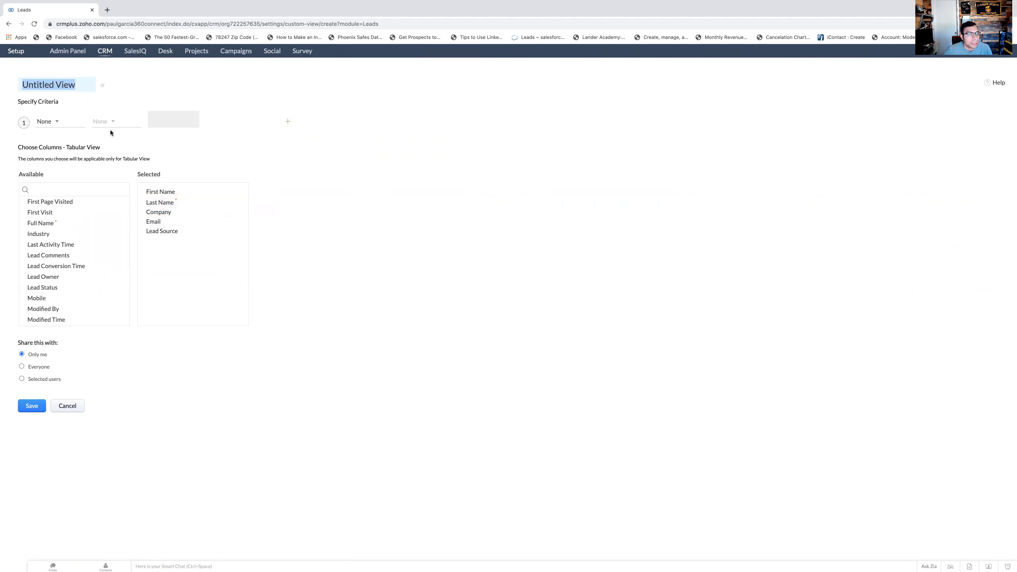
- Name the new view "360 leads" and save it
click(67, 122)
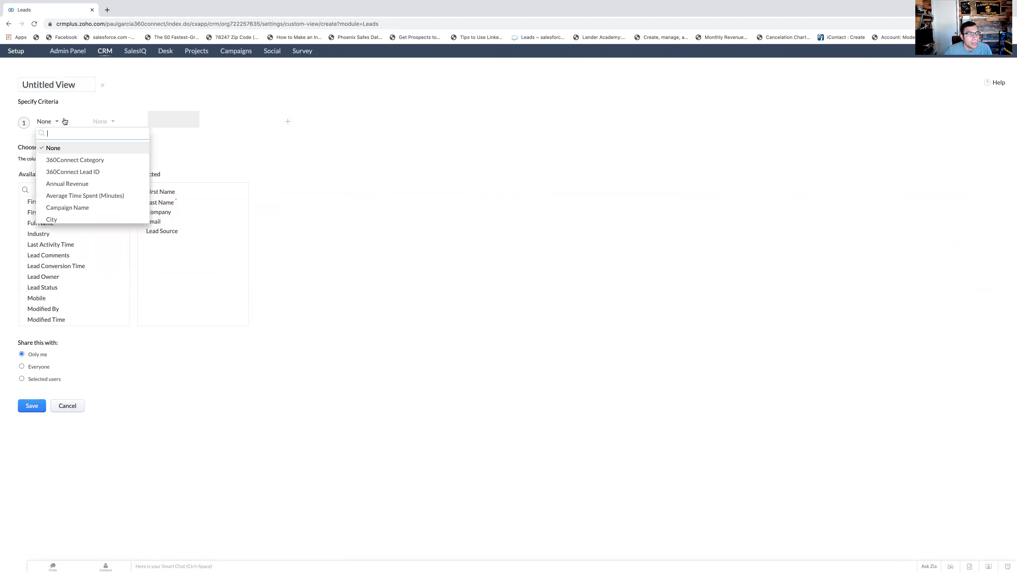
click(65, 85)
drag(75, 85, 29, 86)
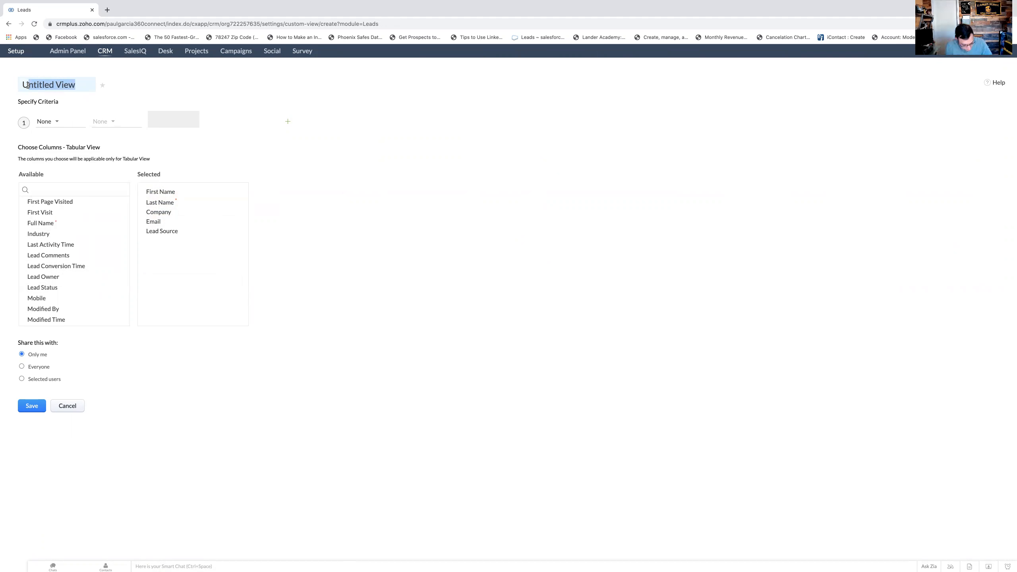
text(360)
key(BackSpace)
key(BackSpace)
key(BackSpace)
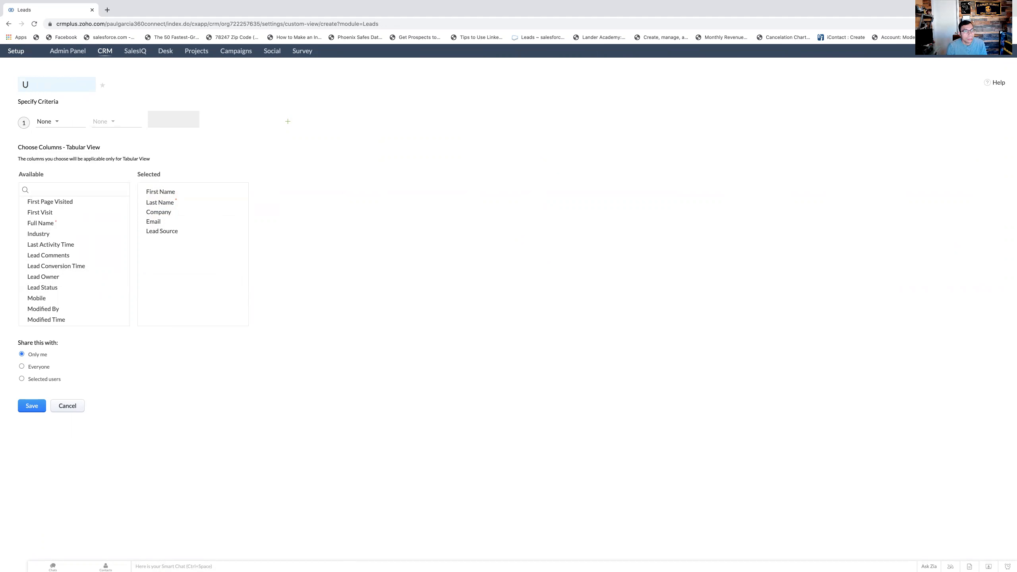
text(360 leads)
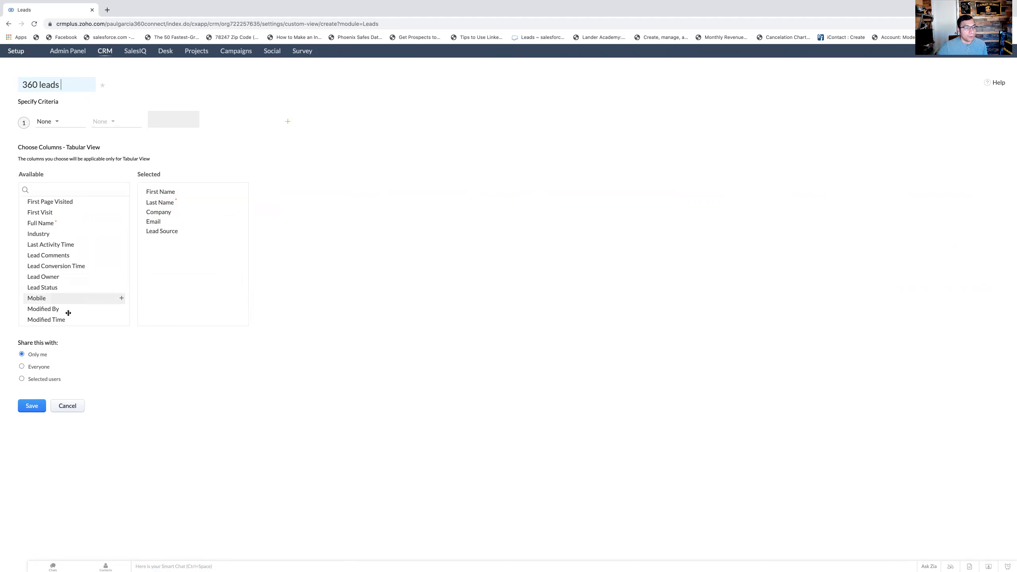
click(40, 405)
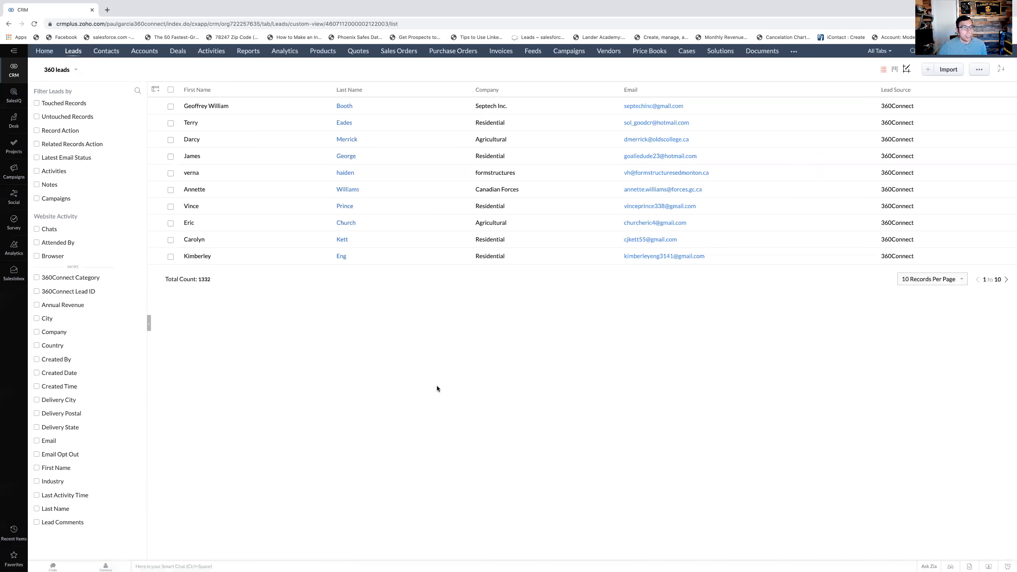
- Return to the view creation form and name a second leads view "360Leads 2"
click(9, 25)
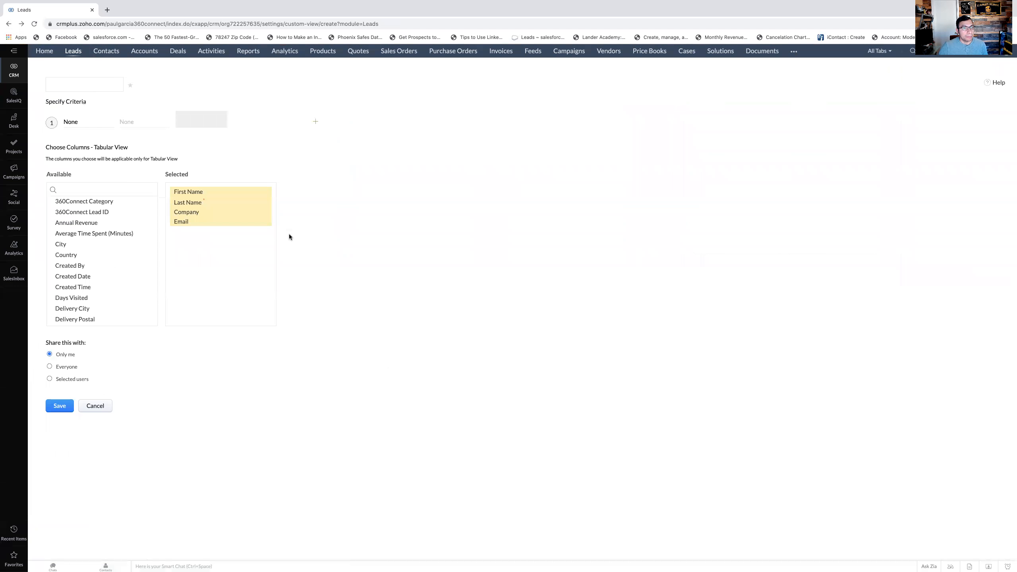
click(76, 122)
click(76, 84)
drag(76, 83, 2, 83)
text(360Leads)
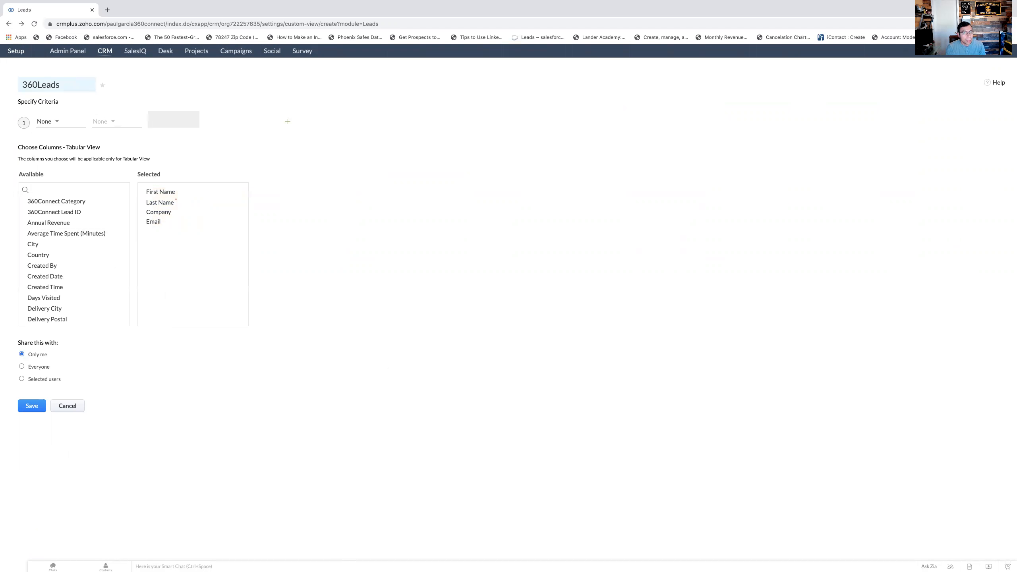
text( 2)
- Add the criterion Lead Source is 360Connect to the view and save it
click(56, 121)
scroll(103, 174, down, 5)
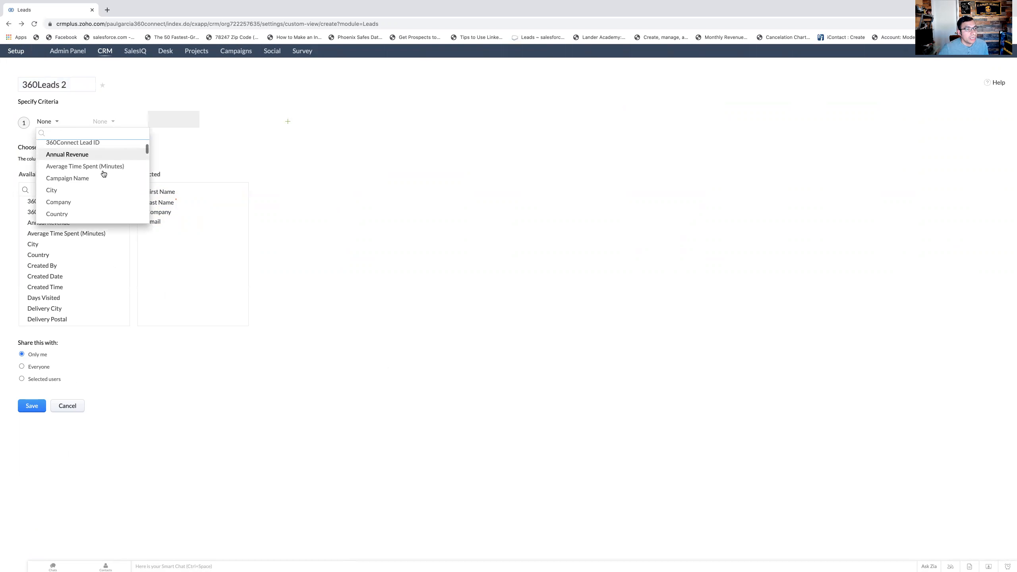
scroll(103, 173, down, 6)
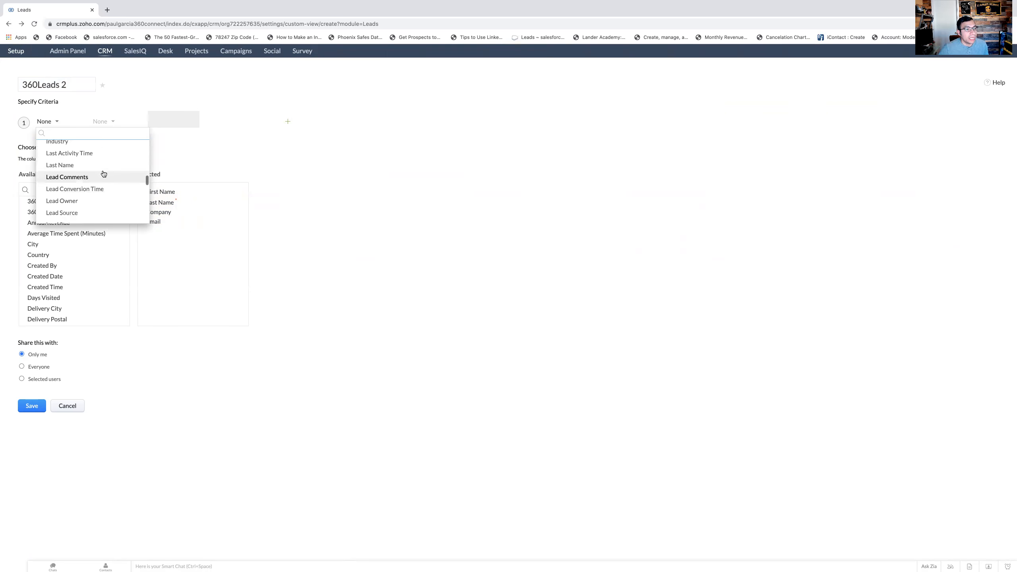
click(85, 196)
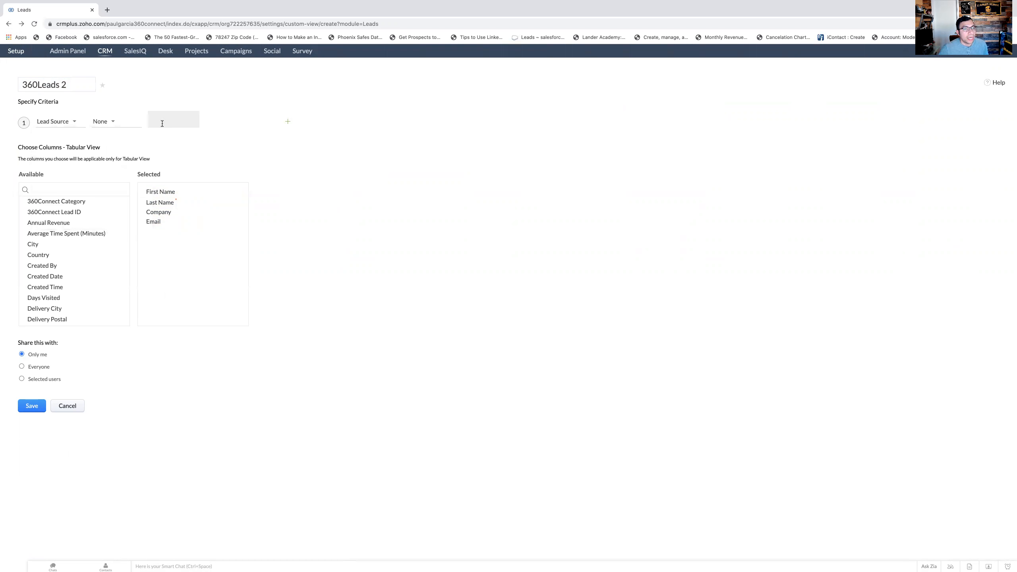
click(127, 123)
click(122, 150)
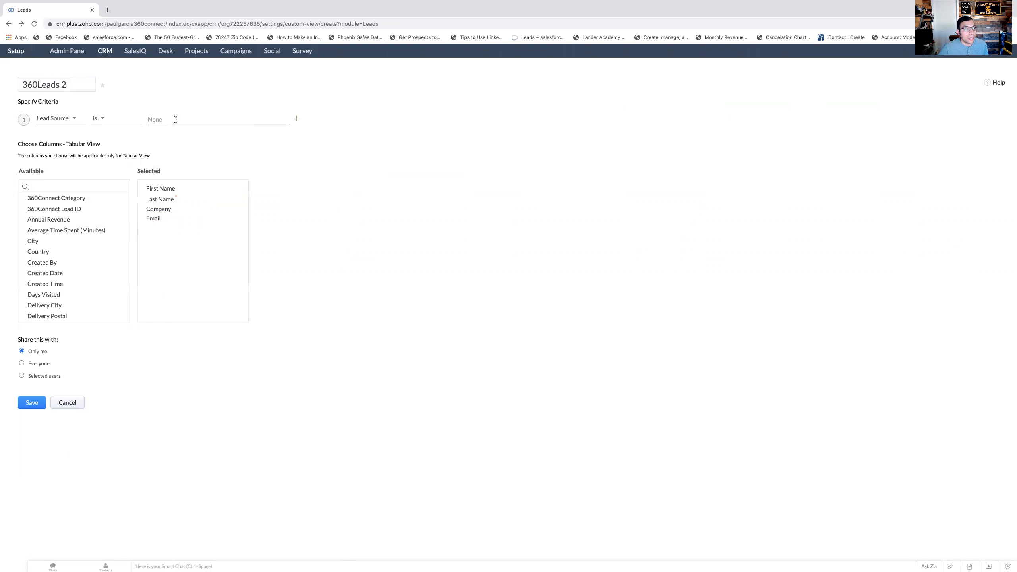
click(200, 119)
click(184, 132)
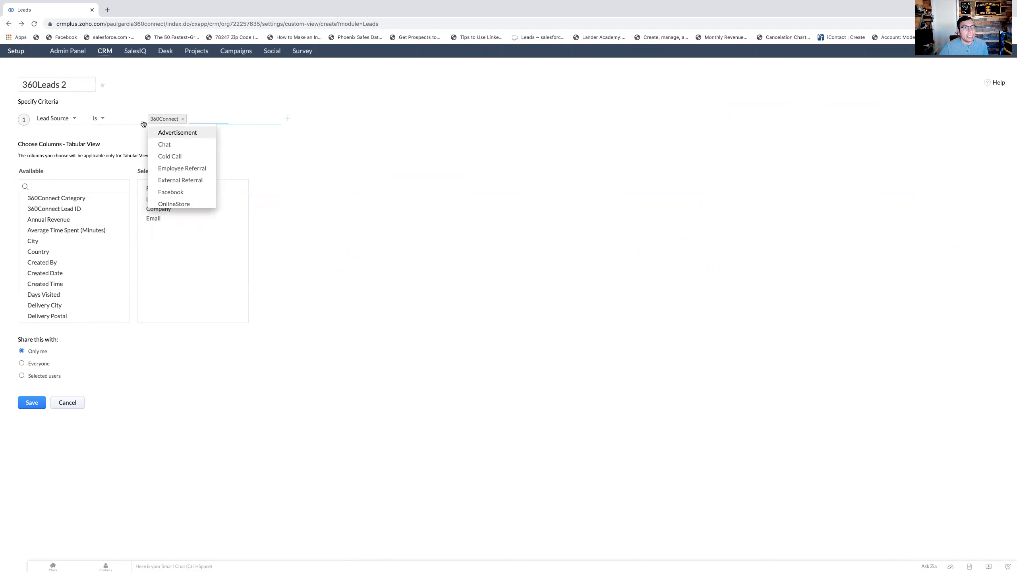
click(329, 189)
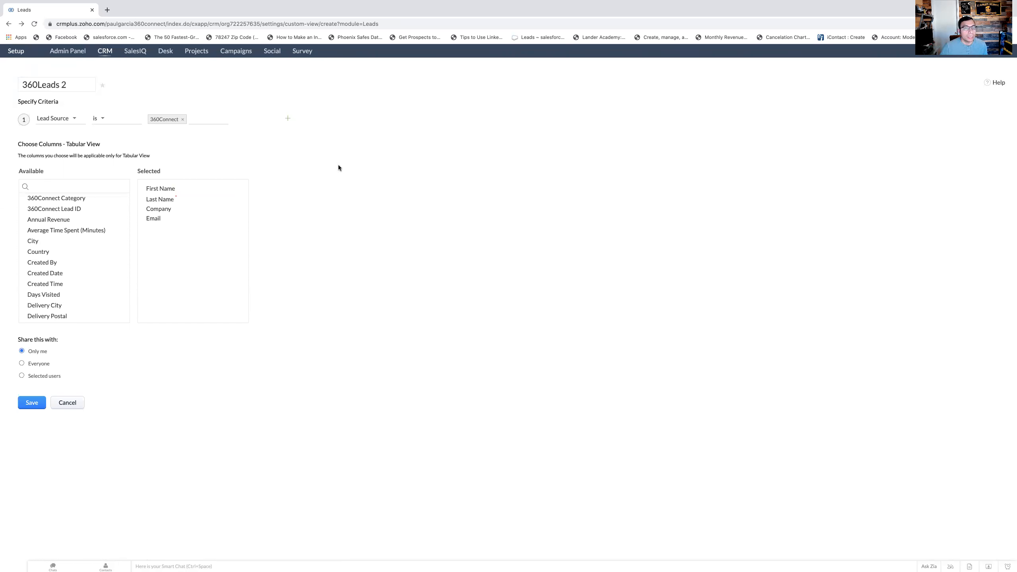
click(35, 403)
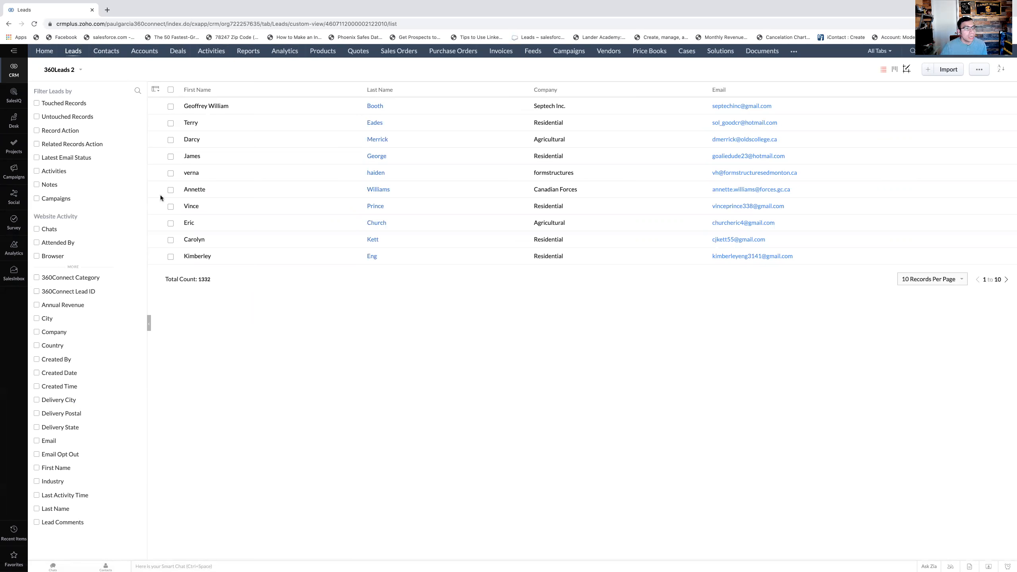
- Switch to Campaigns and create a new immediate Zoho CRM sync for the Leads module
click(13, 172)
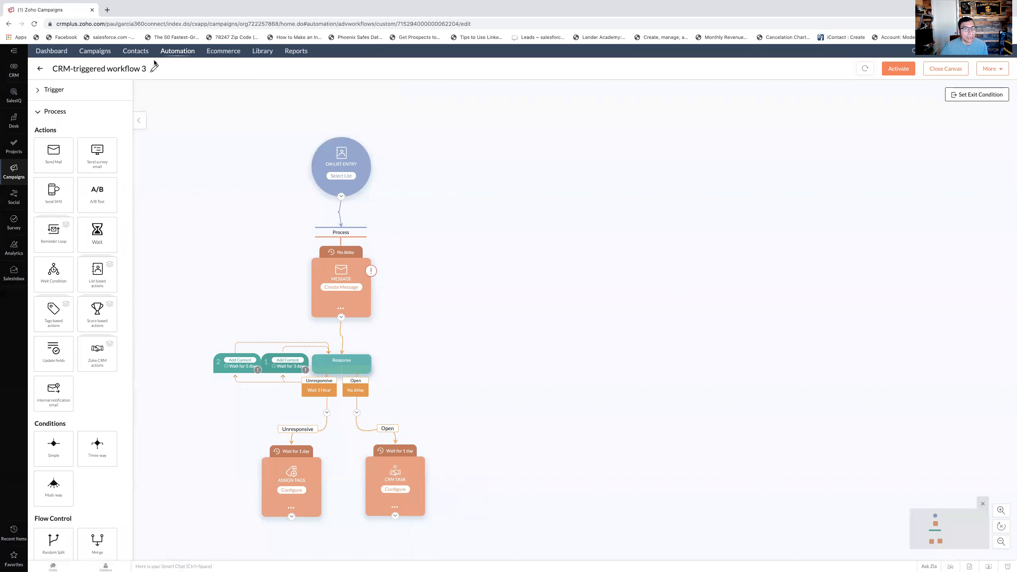
mouse_move(132, 53)
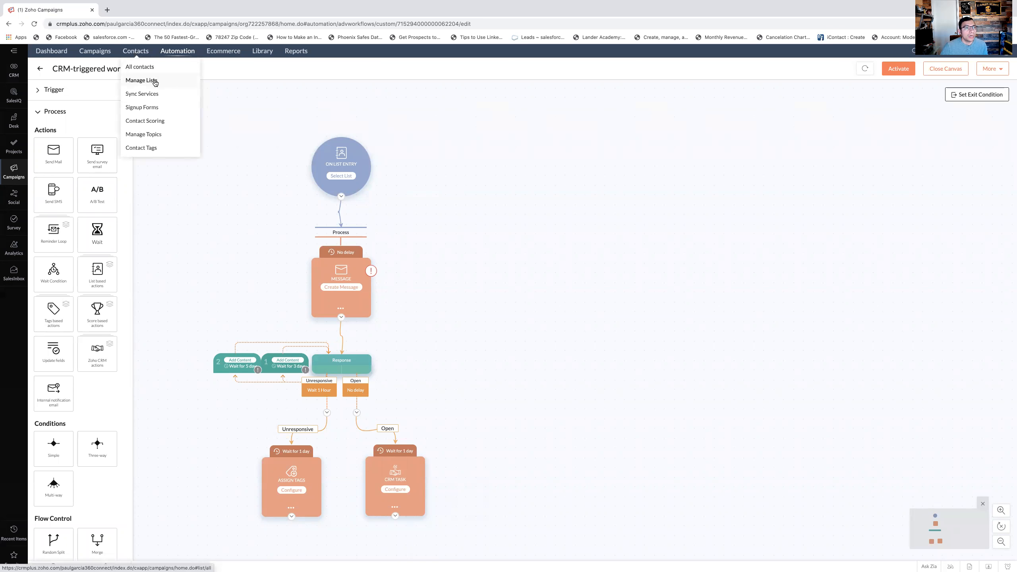
click(152, 96)
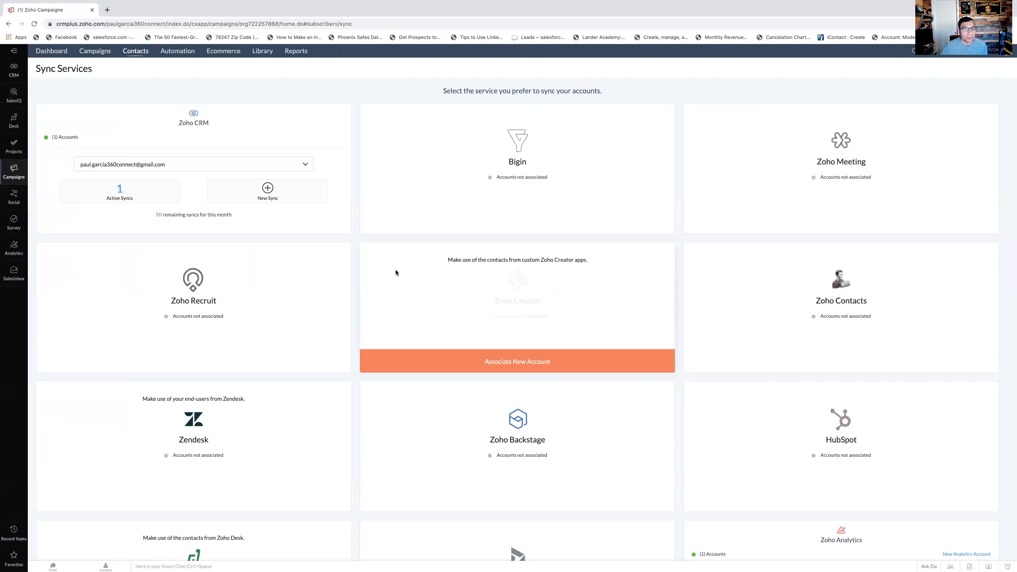
click(305, 198)
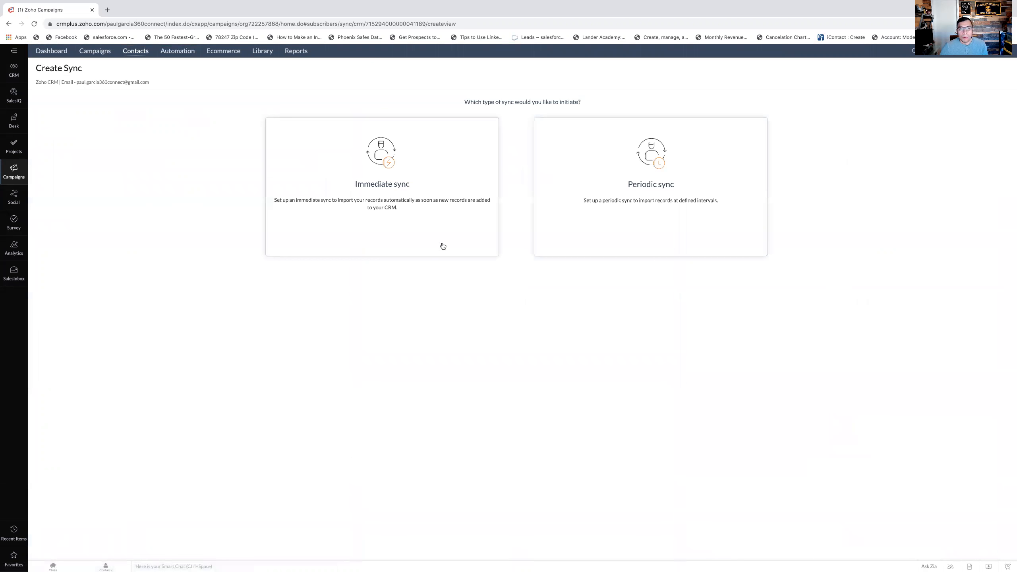
mouse_move(431, 217)
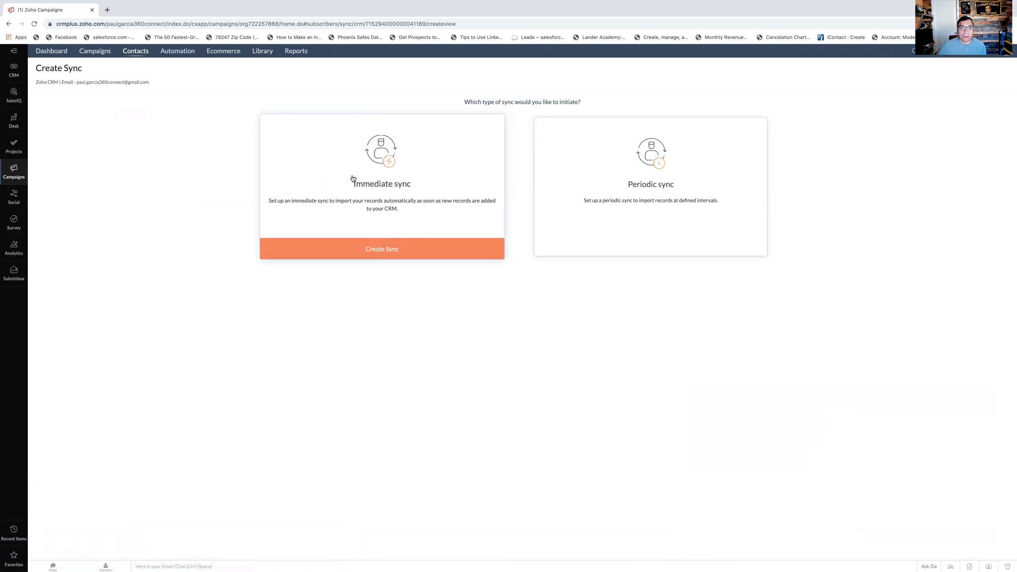
click(379, 255)
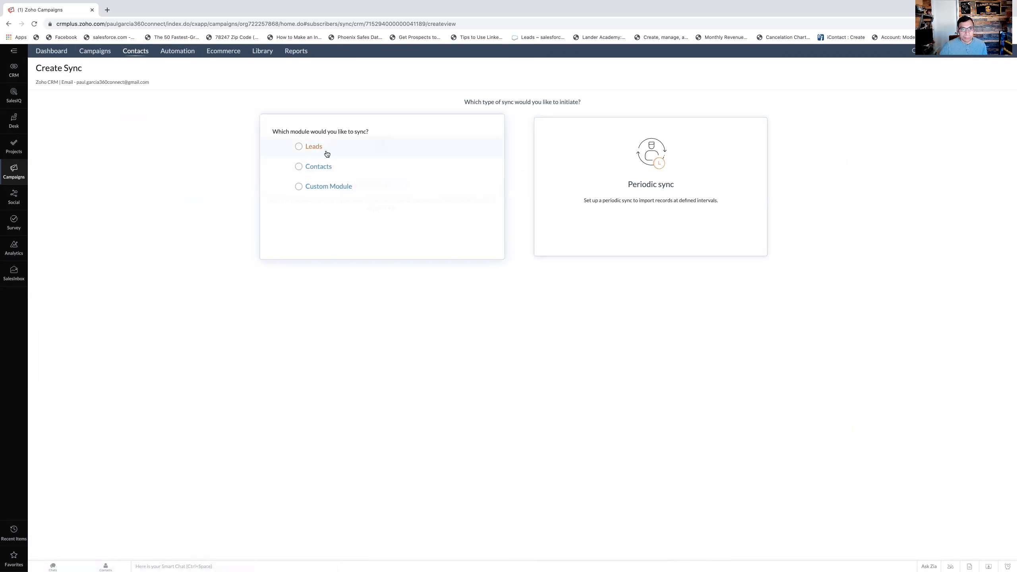
click(326, 151)
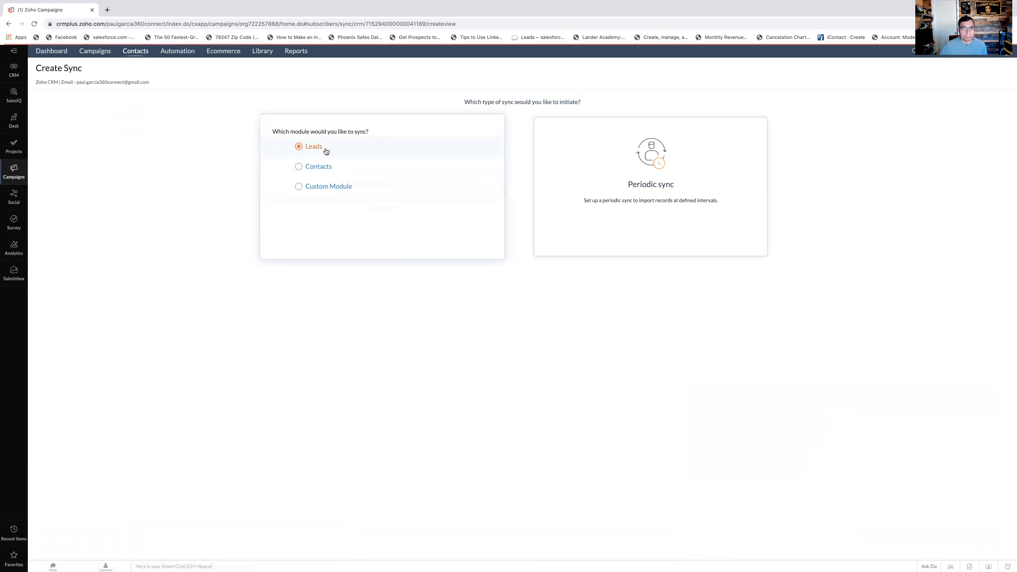
- Name the sync "360 Connect Sync"
click(402, 123)
text(360 Connect )
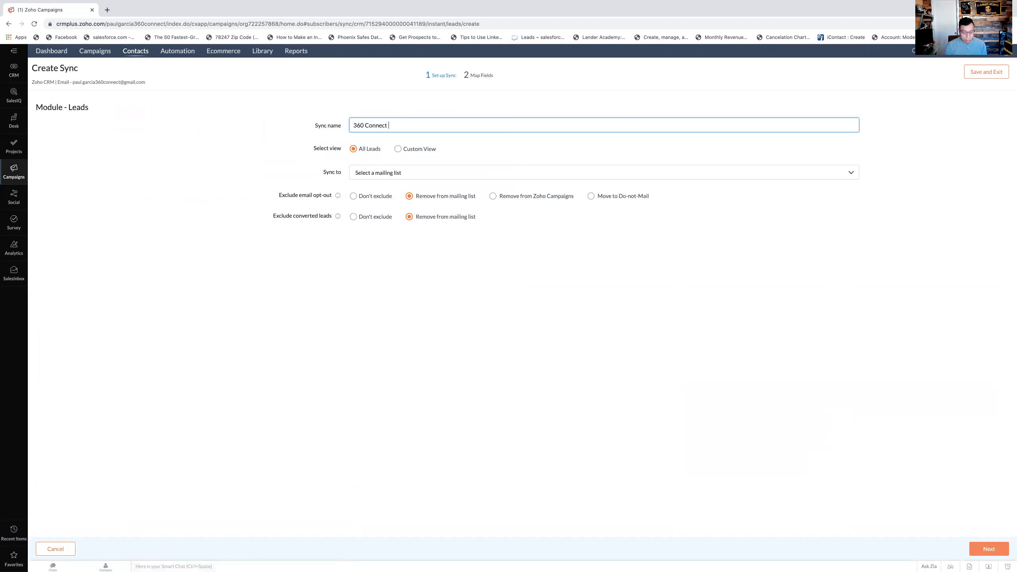
text(Sync)
click(463, 175)
click(472, 176)
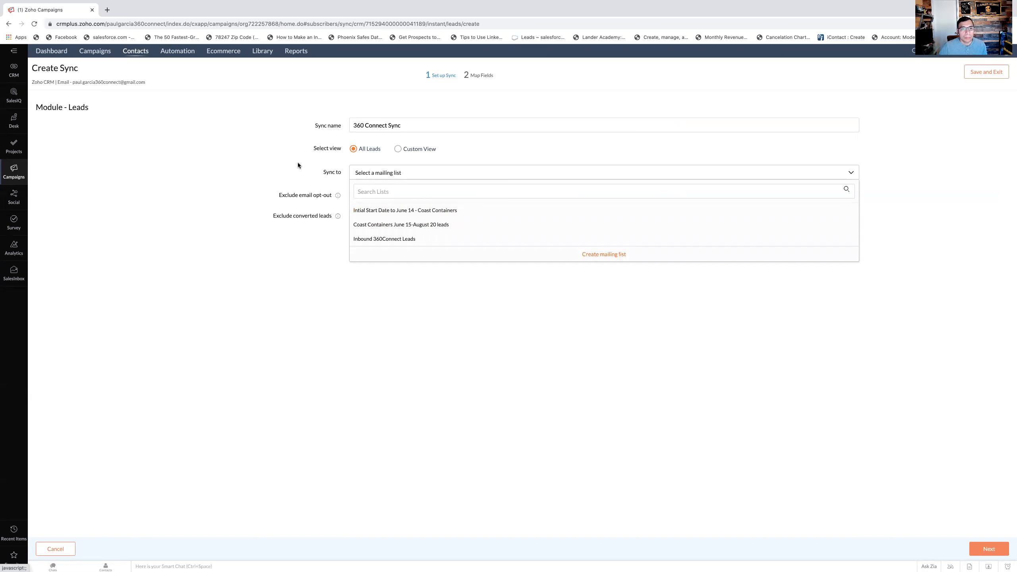
click(273, 159)
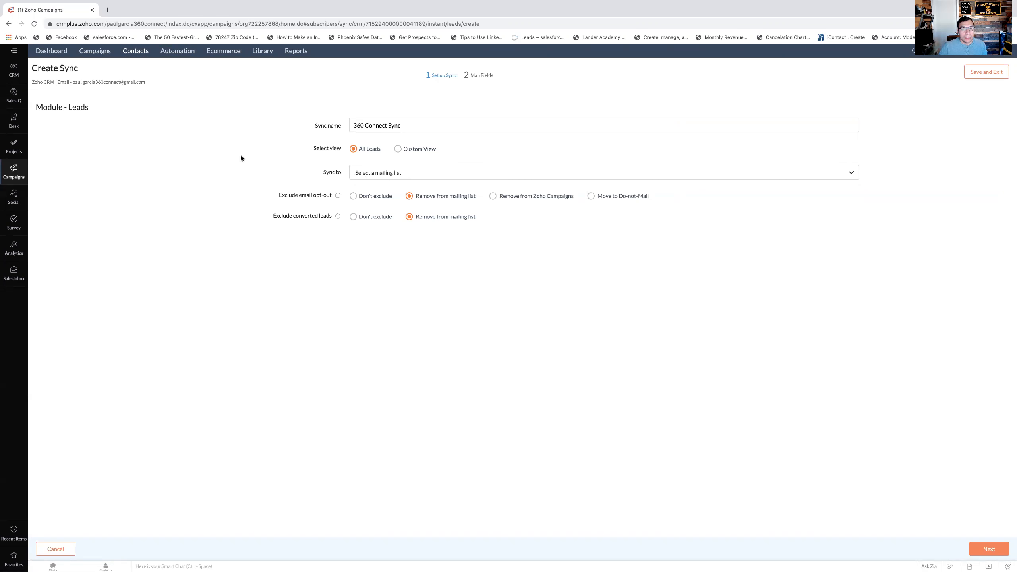
click(507, 178)
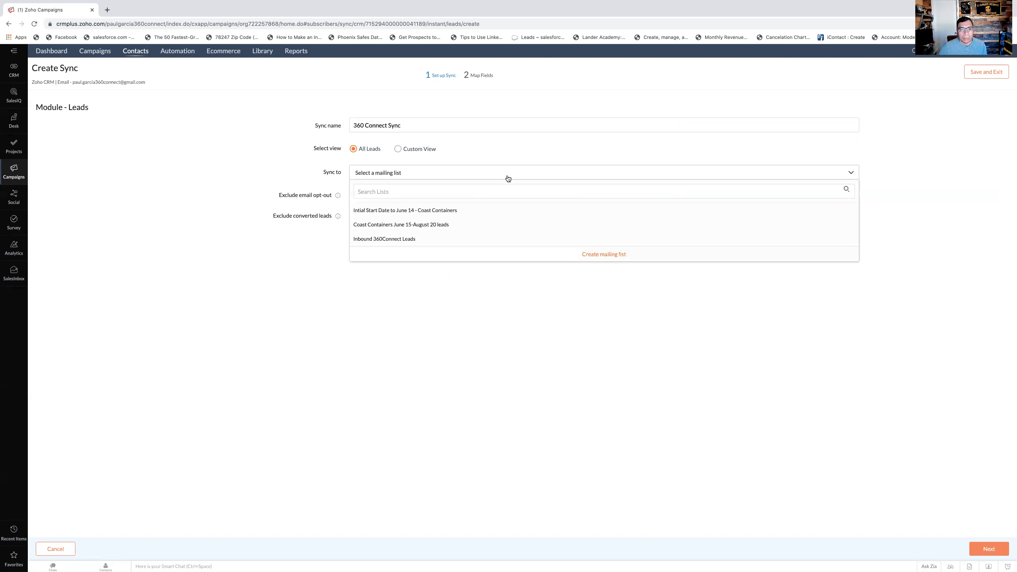
click(620, 258)
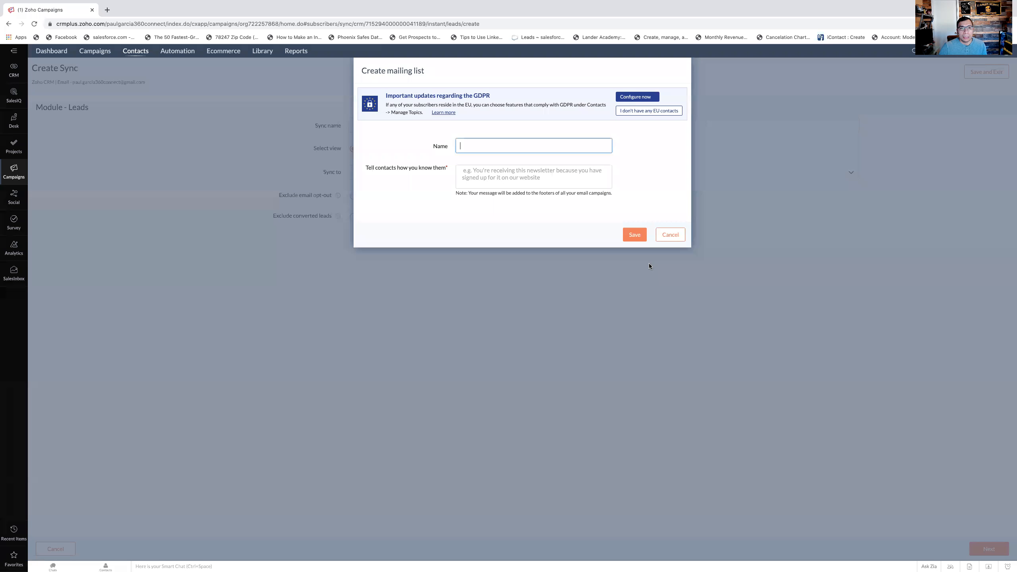
click(680, 235)
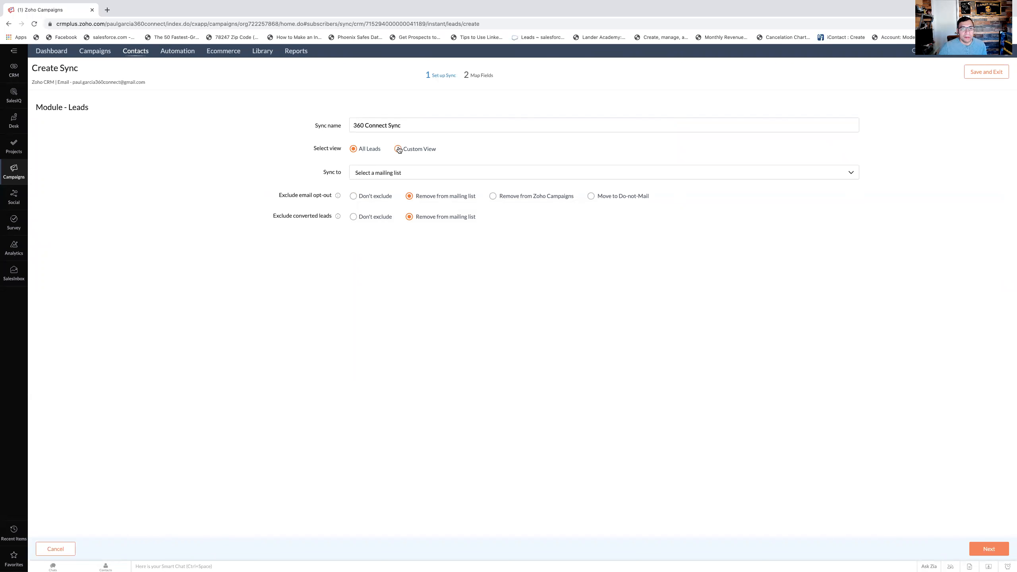
- Restrict the sync to the user-created custom view 360Leads 2
click(434, 179)
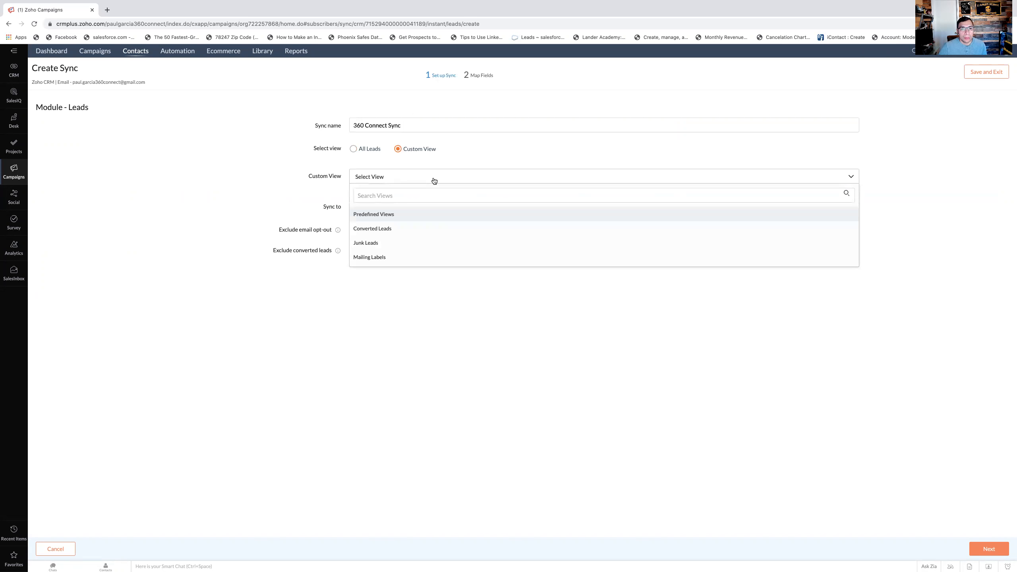
scroll(489, 253, down, 2)
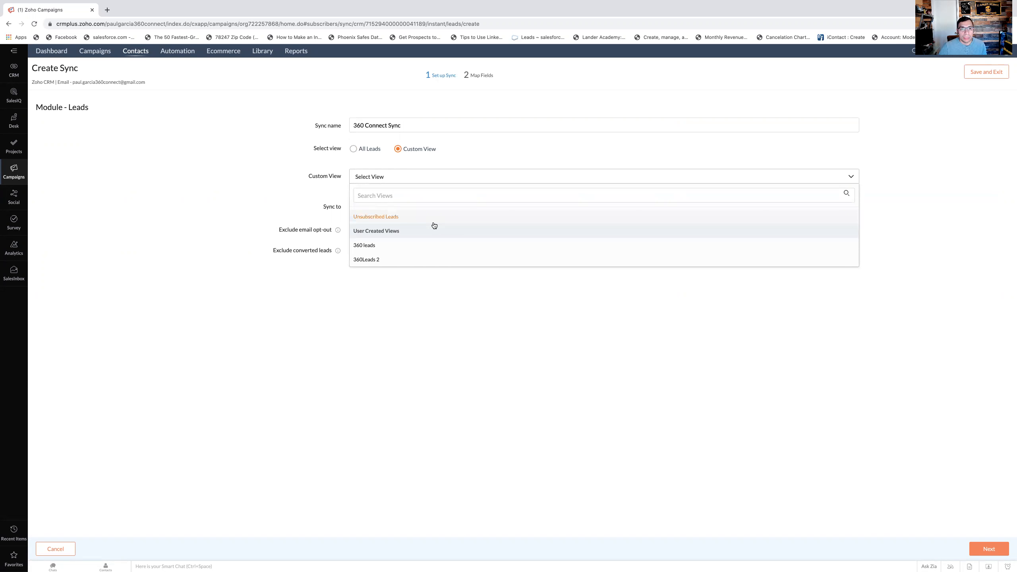
click(394, 259)
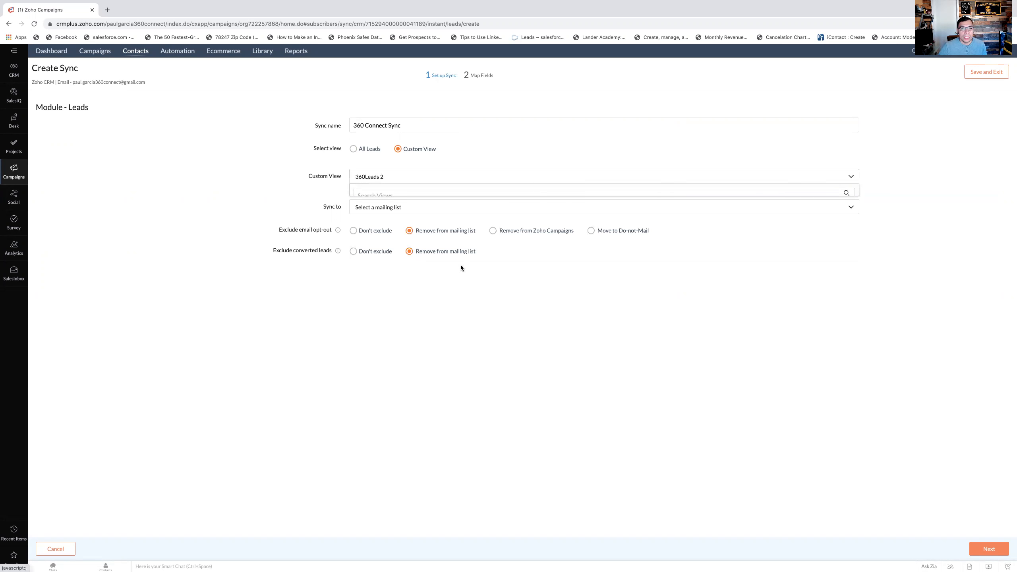
- Start a new mailing list as the sync destination and name it "360Connect Leads"
click(616, 212)
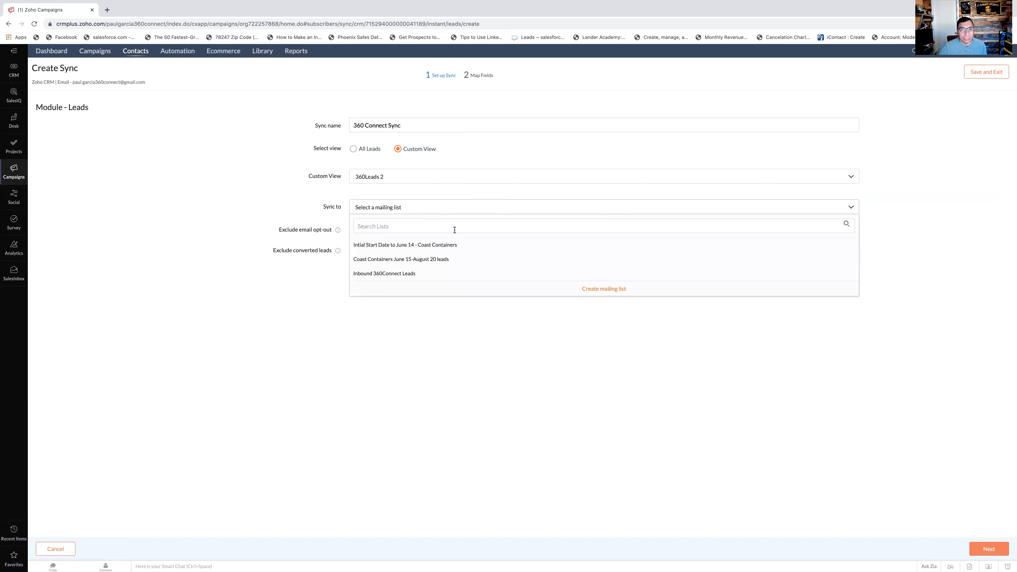
click(604, 289)
click(511, 149)
text(360 Inbound leads)
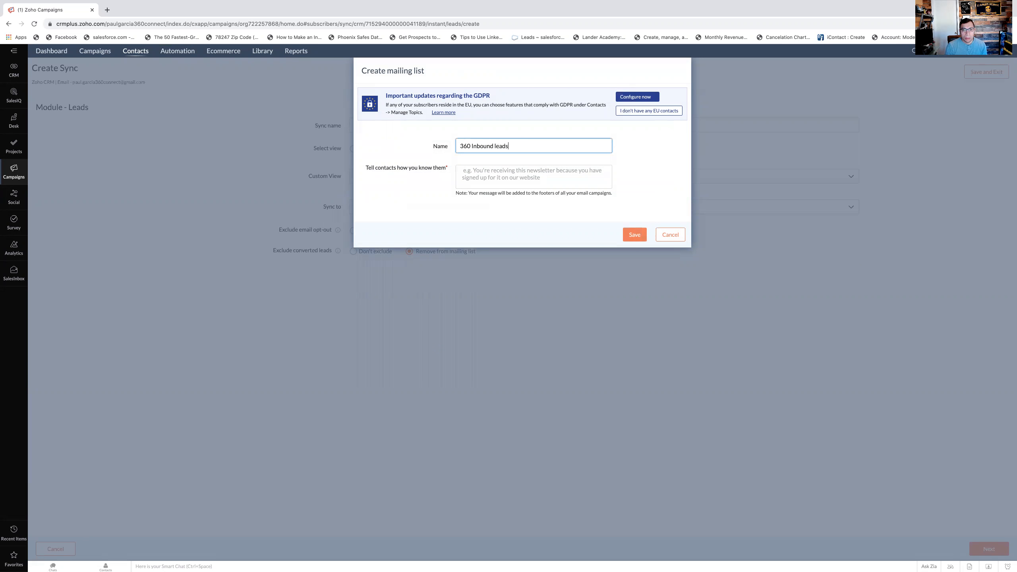
key(BackSpace)
key(BackSpace)
key(BackSpace)
key(BackSpace)
key(BackSpace)
key(BackSpace)
key(BackSpace)
key(BackSpace)
key(BackSpace)
key(BackSpace)
key(BackSpace)
text(Connect Leads)
- Explain how the contacts are known with "inbound leads from 360" and save the mailing list
click(638, 236)
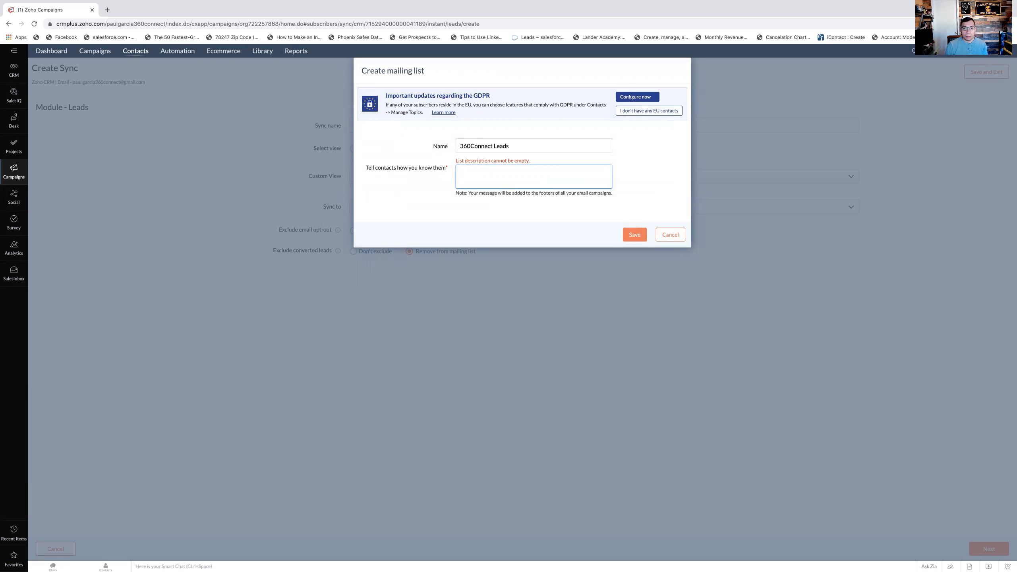
text(inbound leads from 360)
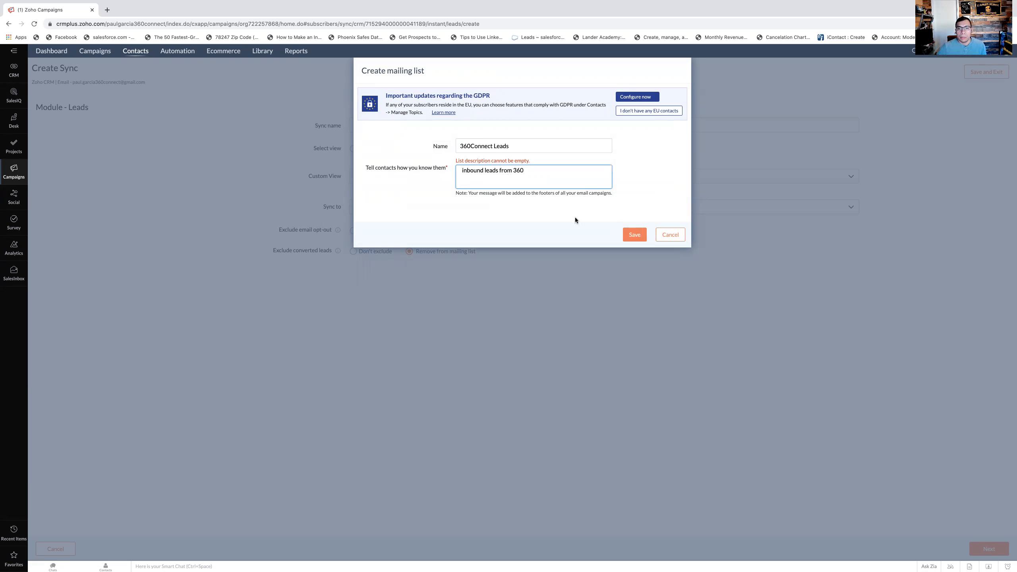
click(645, 236)
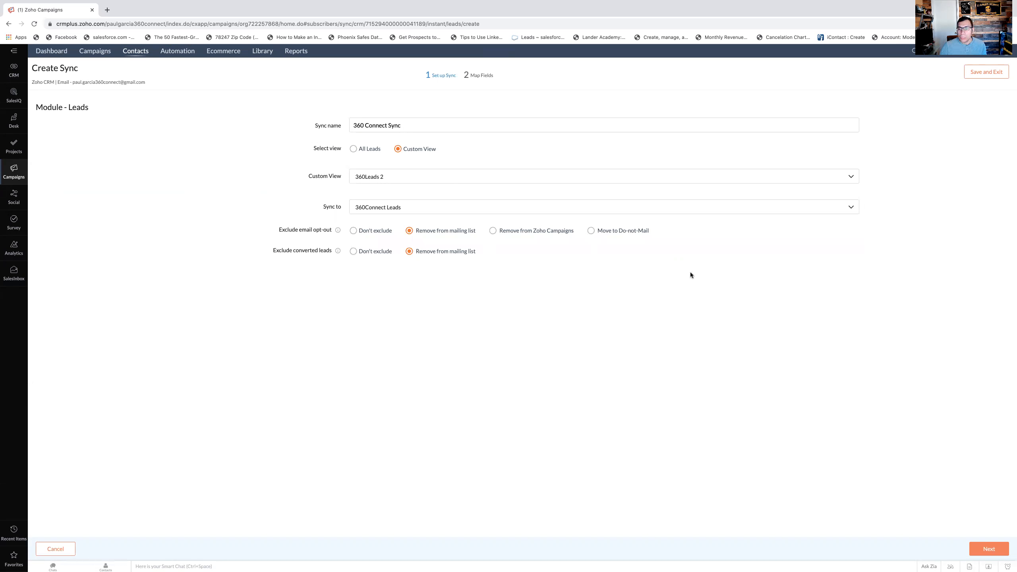
- Proceed to field mapping and add a mapping from the CRM First Name field to the campaign First Name field
click(980, 550)
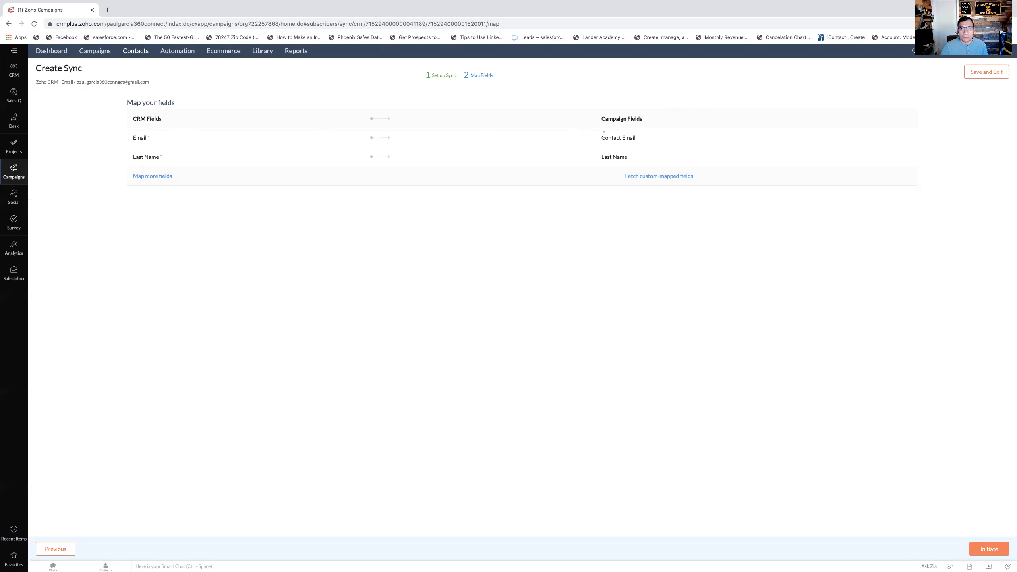
click(164, 177)
click(222, 208)
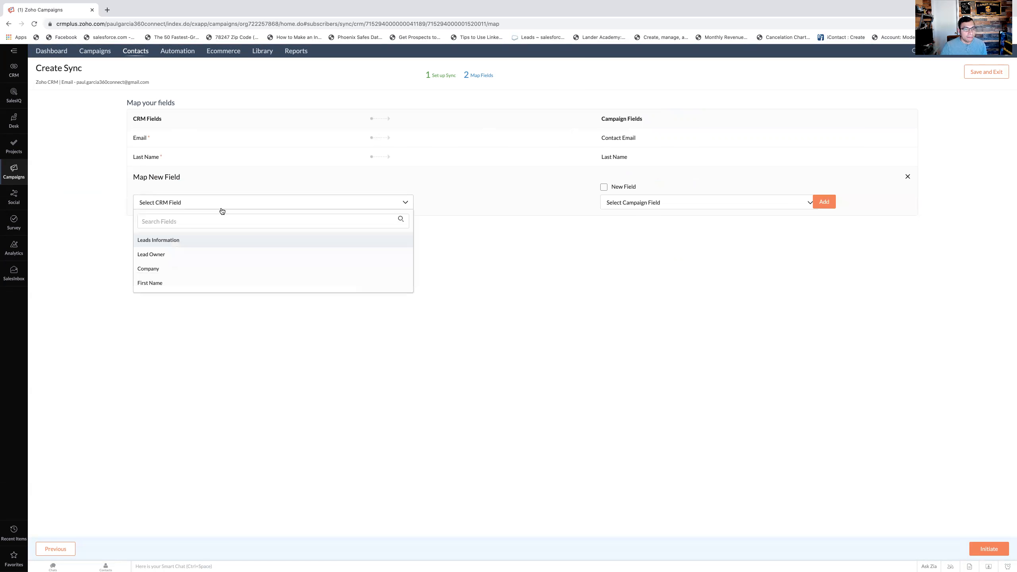
click(196, 217)
text(first)
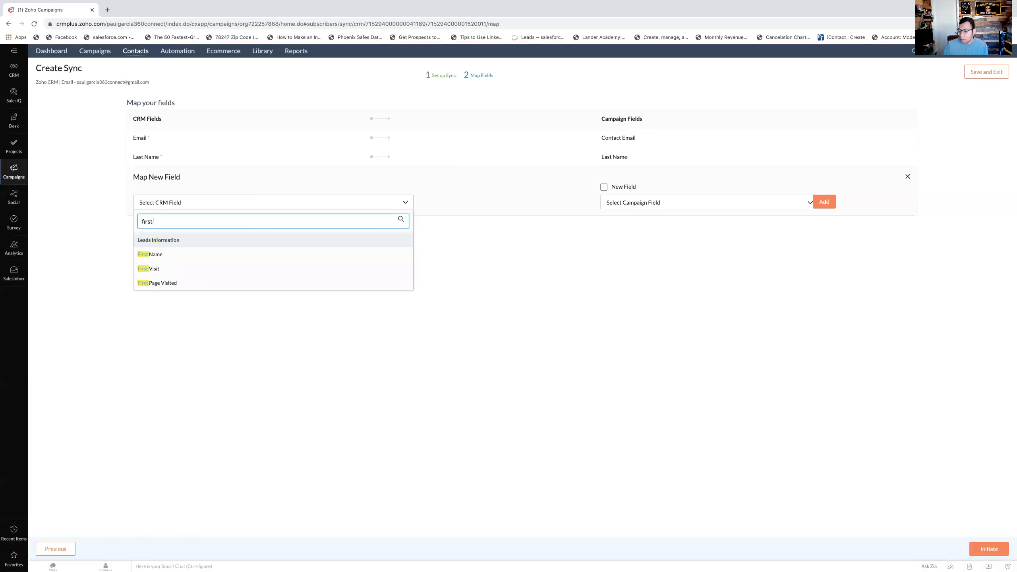
click(177, 254)
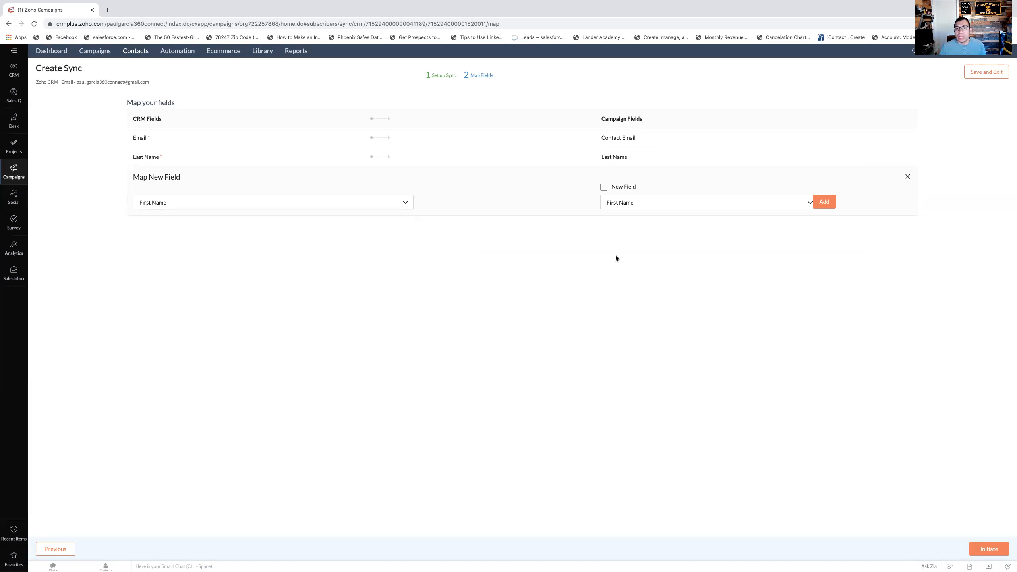
click(830, 205)
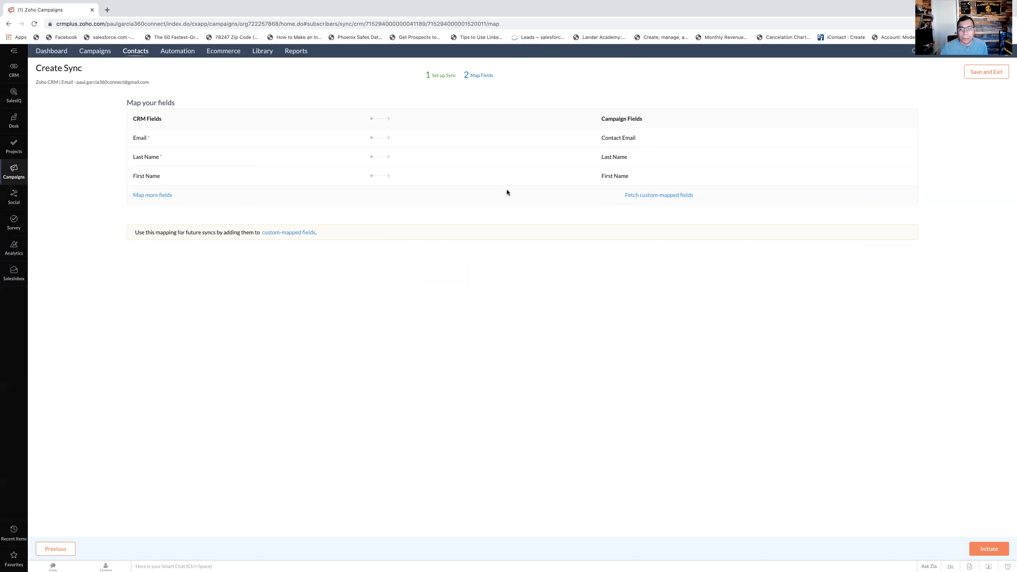
- Initiate the 360 Connect Sync and review its sync details
click(987, 548)
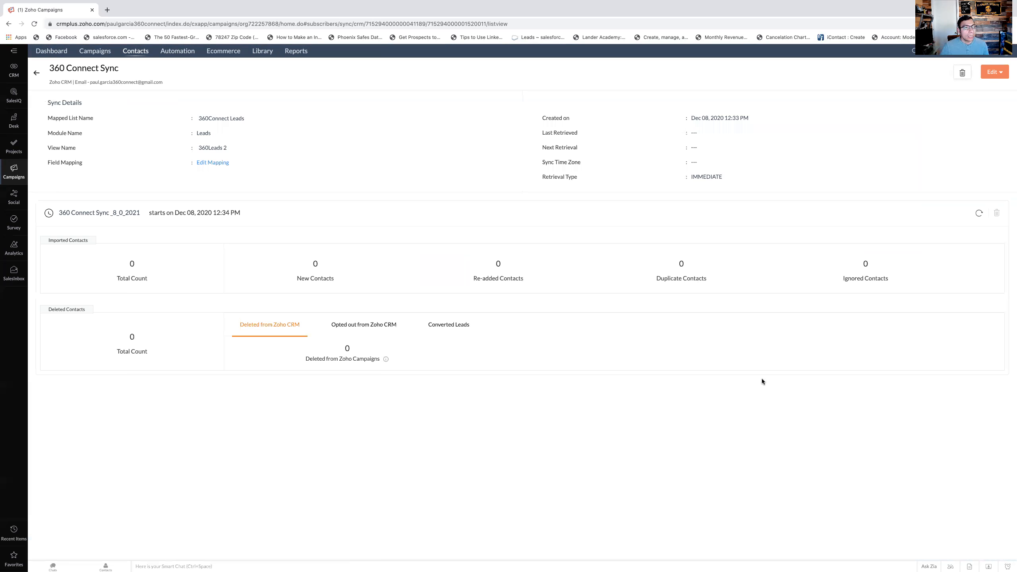
scroll(761, 378, down, 1)
scroll(759, 378, up, 1)
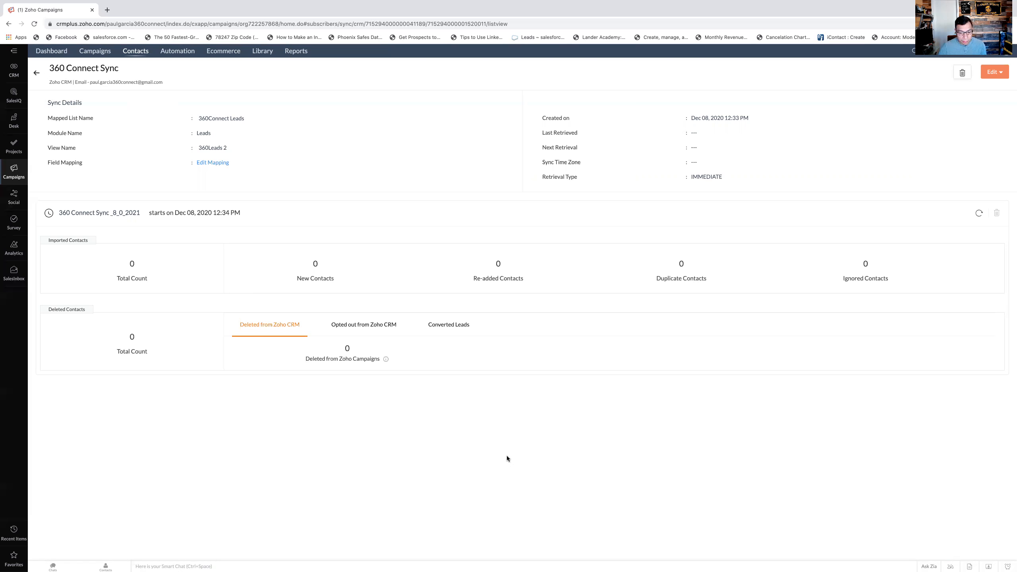
scroll(571, 475, down, 1)
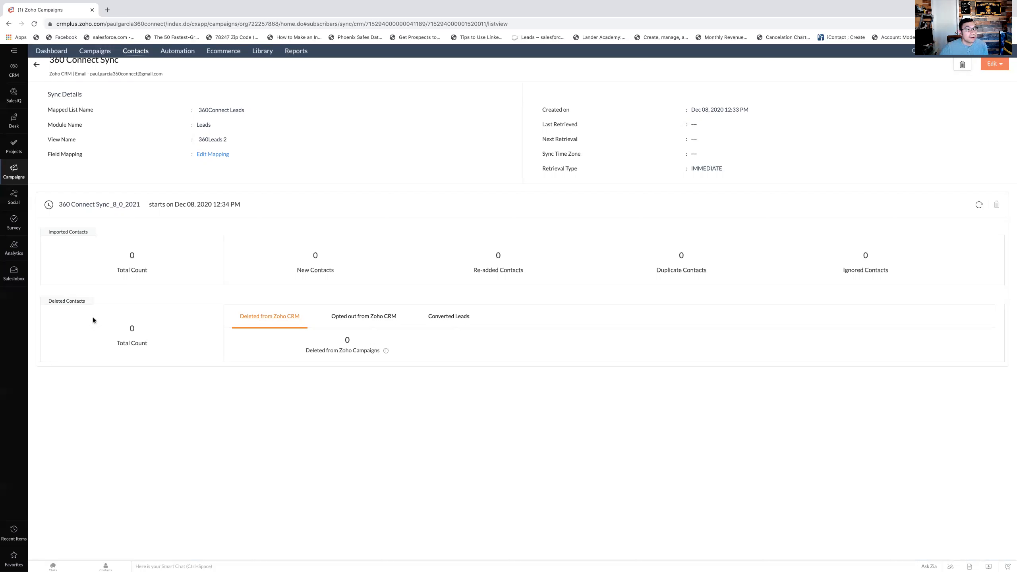
- Create a new automation workflow from the CRM-triggered workflow template
mouse_move(178, 55)
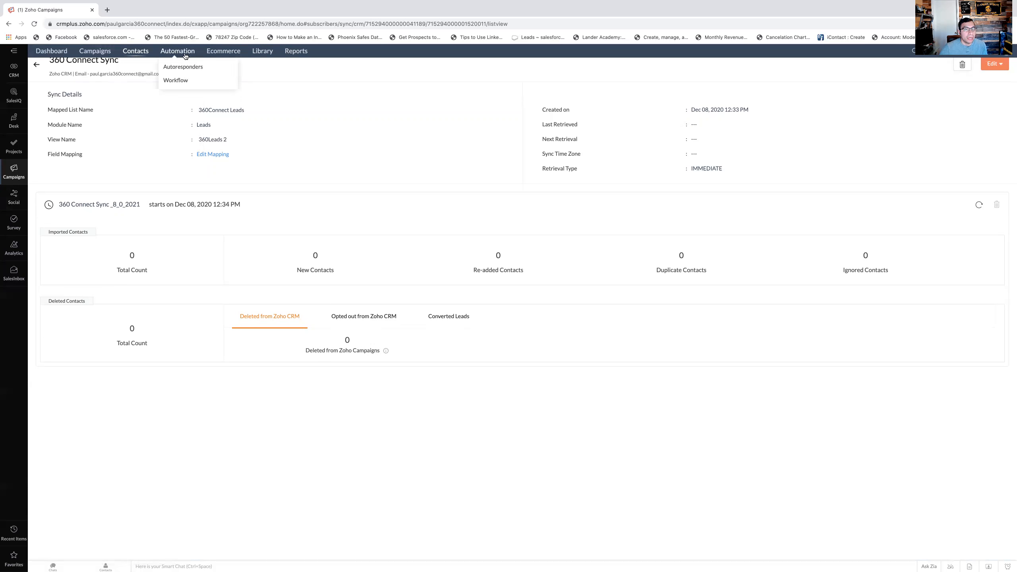
click(176, 81)
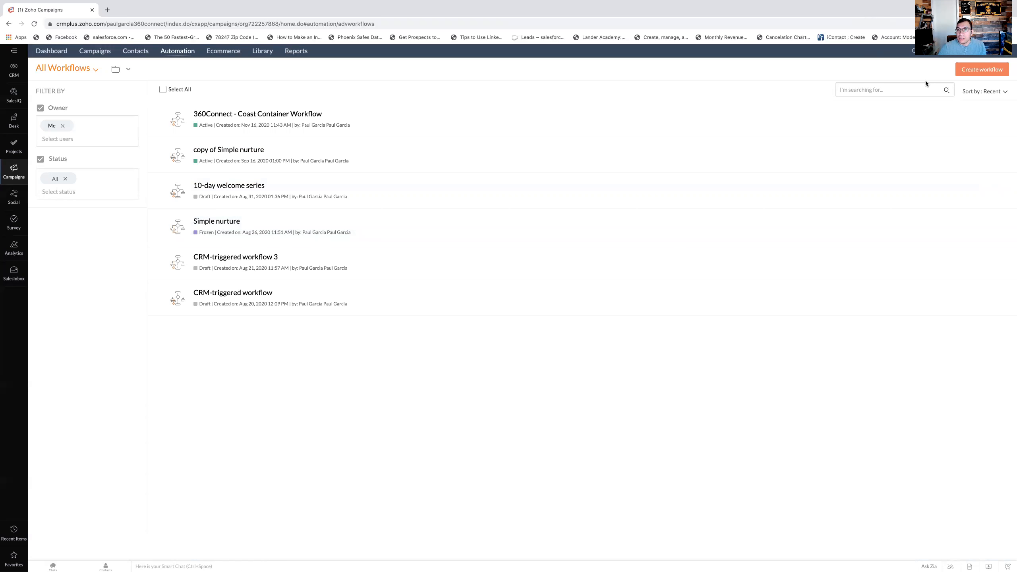
click(970, 69)
click(972, 70)
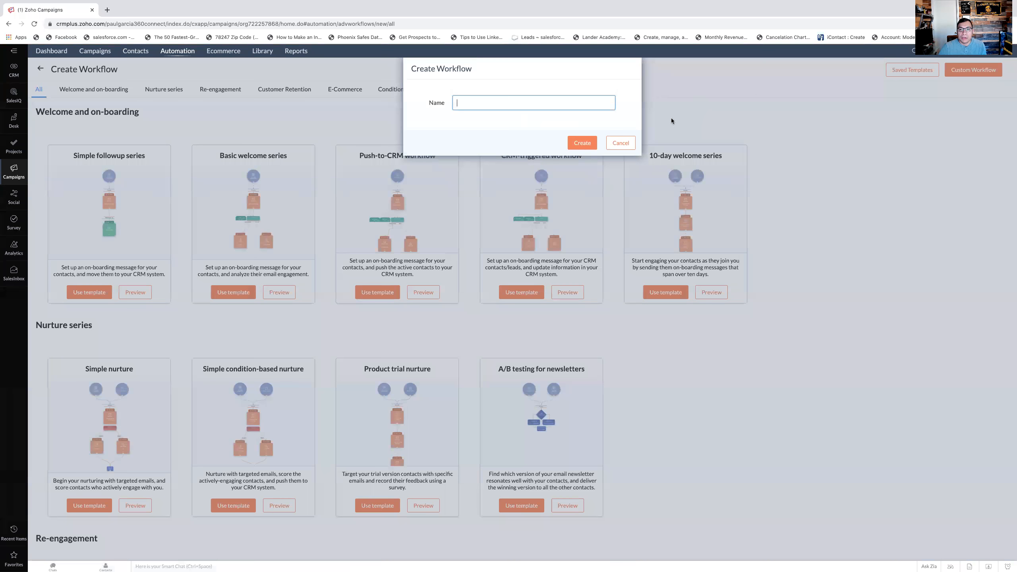
click(618, 144)
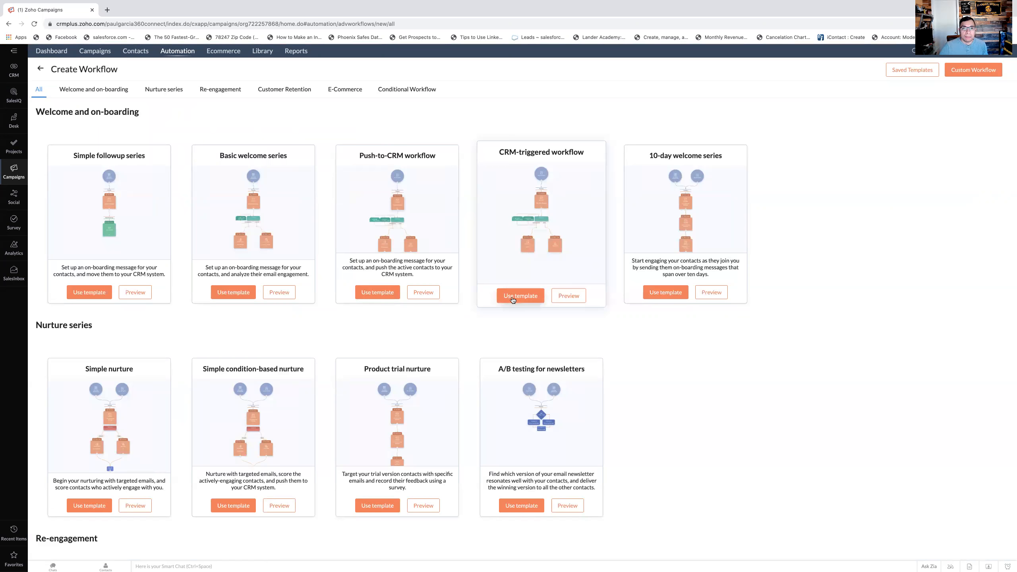
click(535, 258)
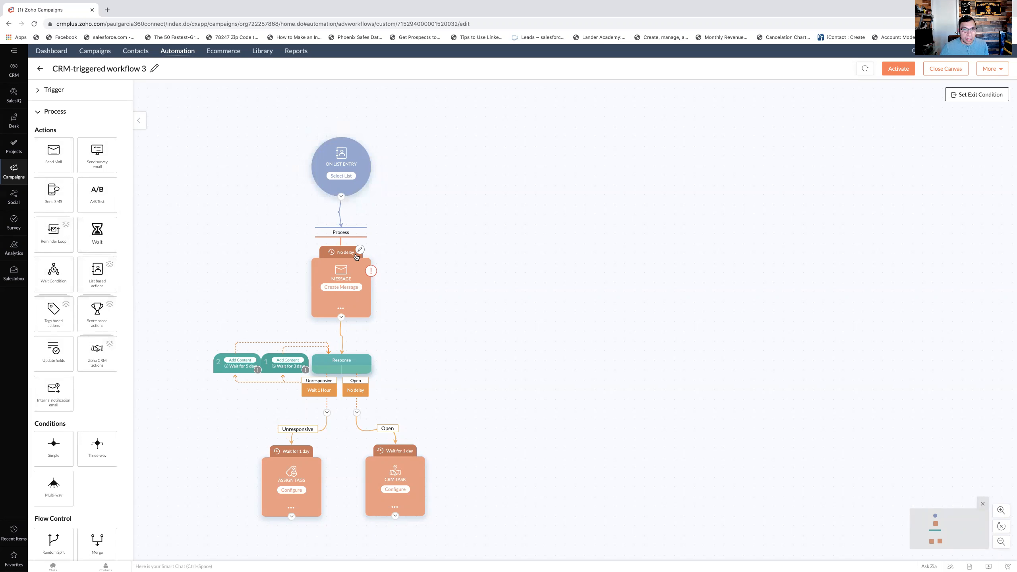
- Delete the Message and Response actions from the workflow canvas
click(340, 309)
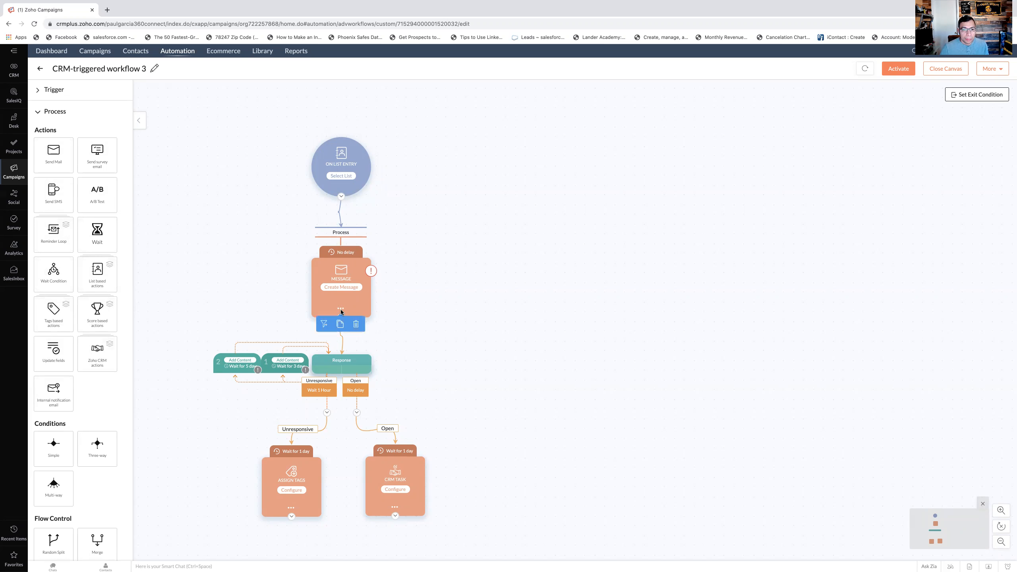
click(355, 324)
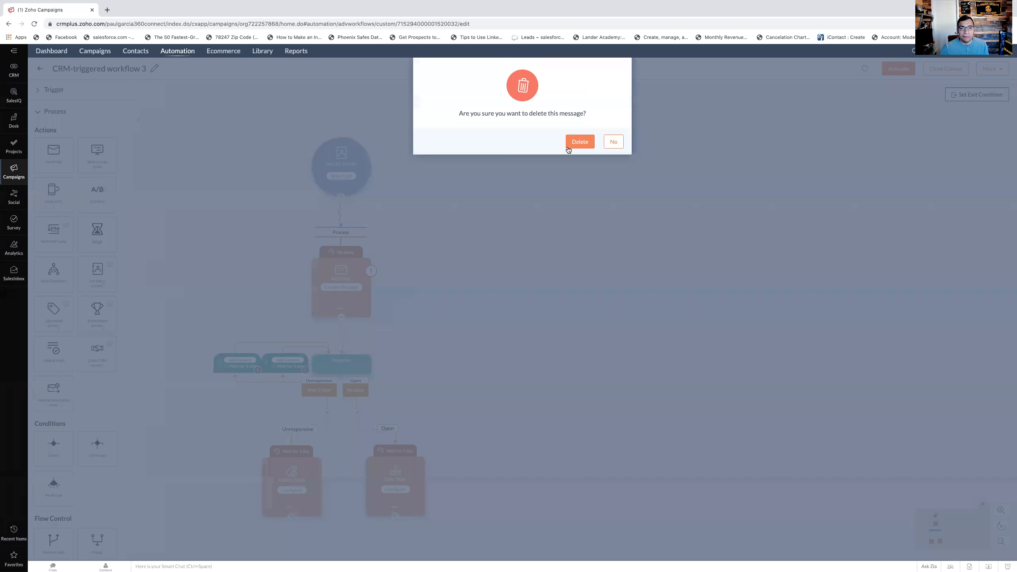
click(580, 141)
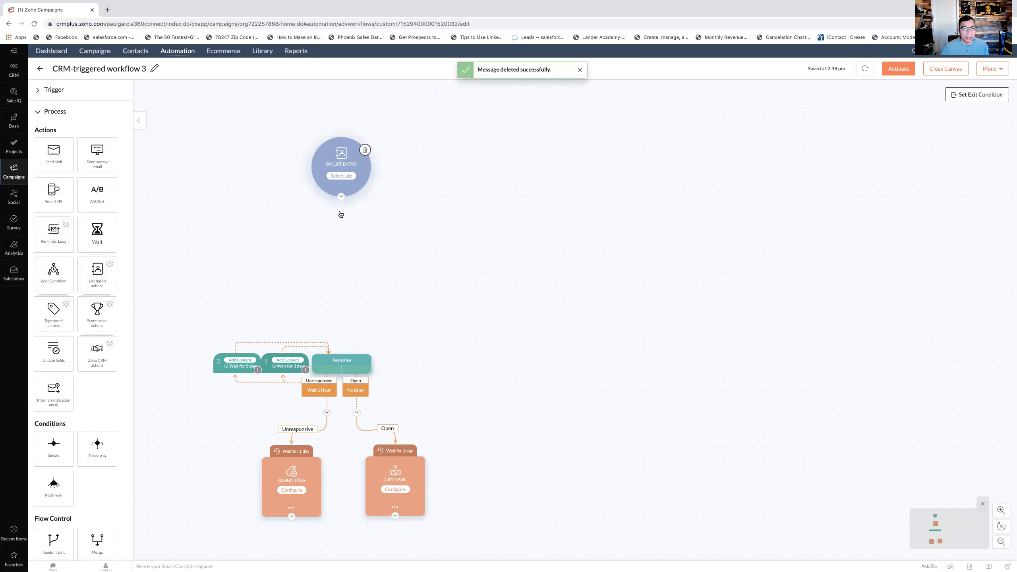
click(369, 362)
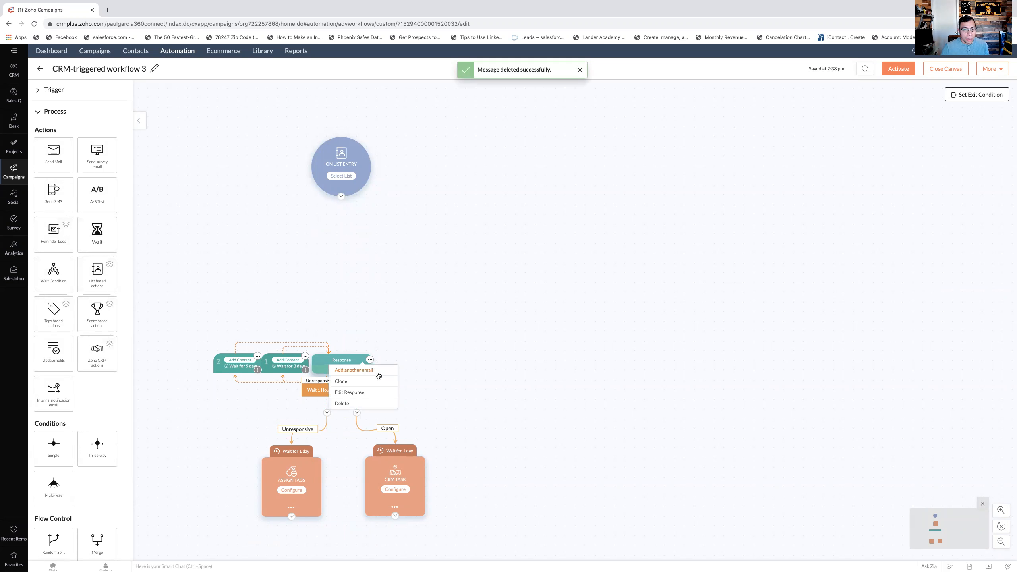
click(352, 406)
click(576, 147)
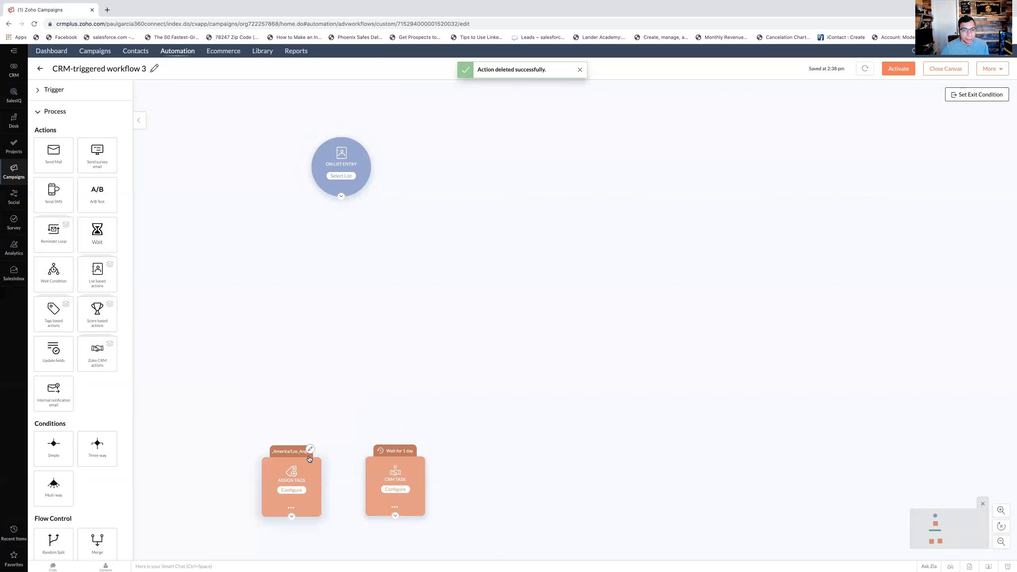
- Delete the Assign Tags and CRM Task actions, leaving only the On List Entry trigger
click(292, 508)
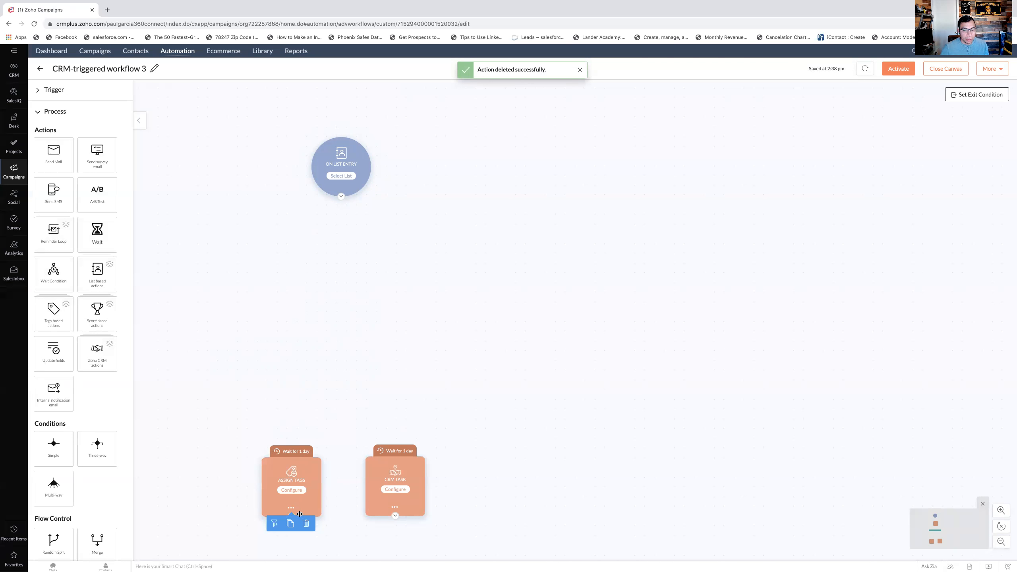
click(307, 525)
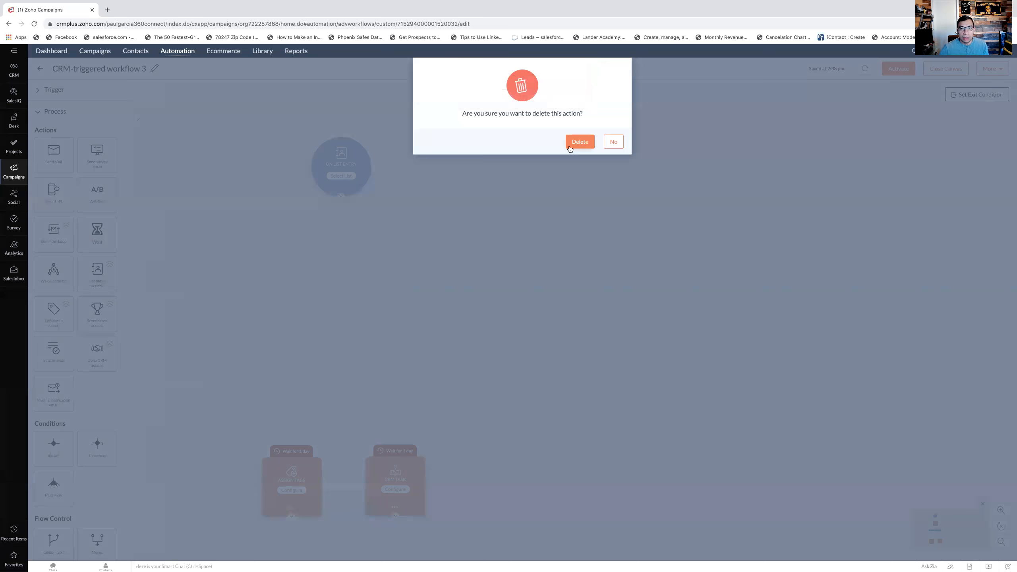
click(579, 116)
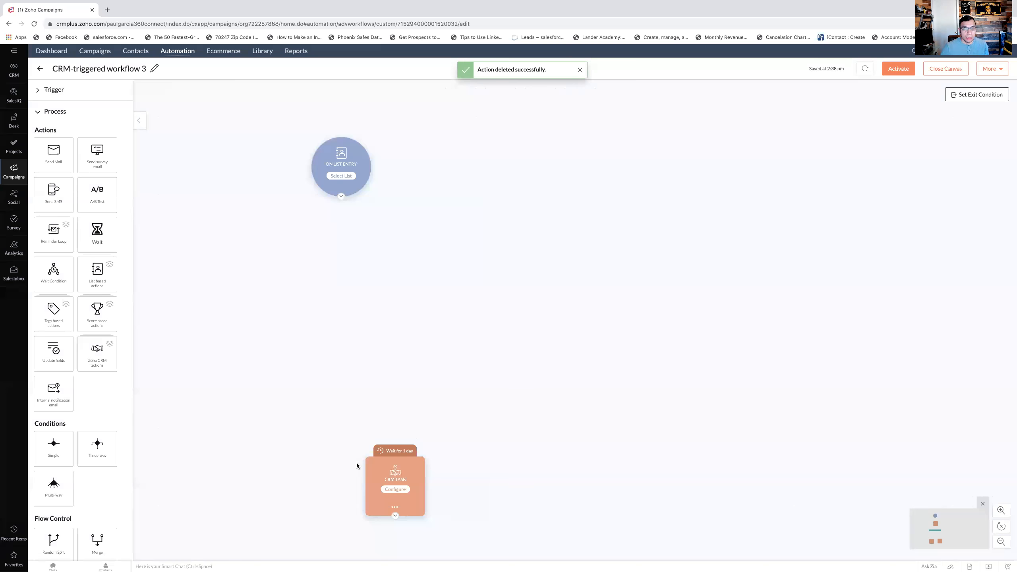
click(395, 507)
click(410, 522)
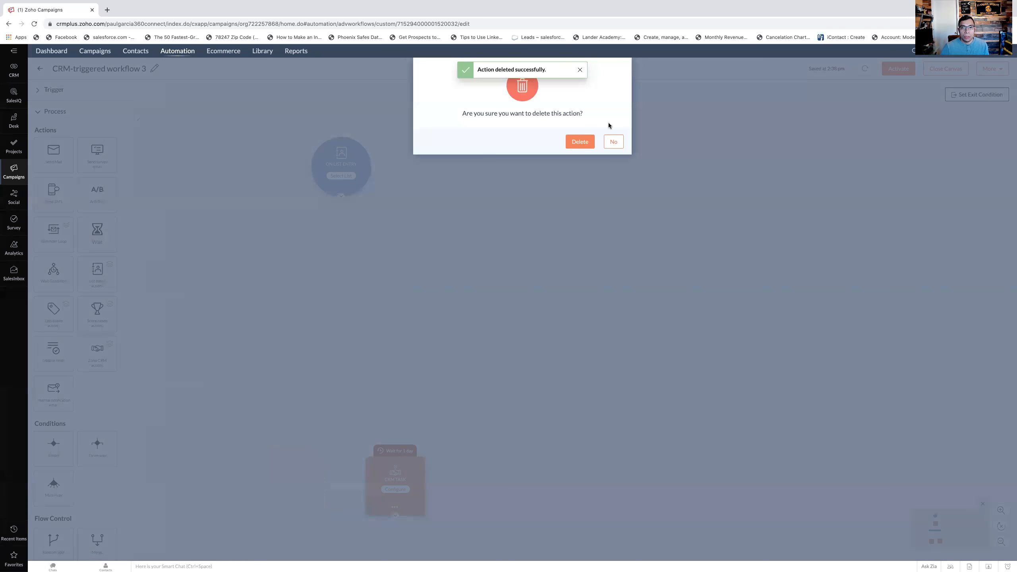
click(578, 146)
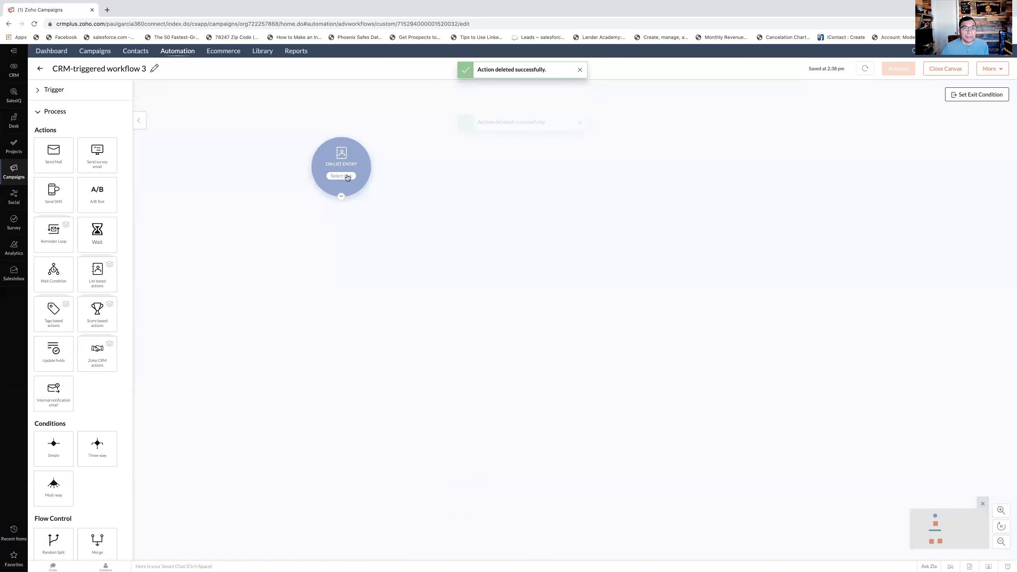
- Configure the On List Entry trigger to use the 360Connect Leads mailing list
mouse_move(350, 179)
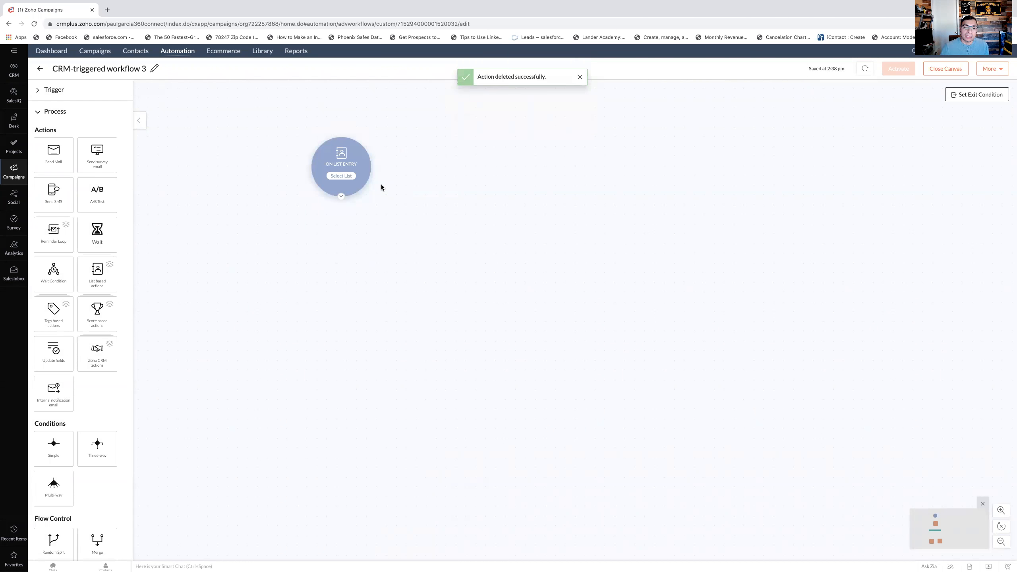
click(335, 176)
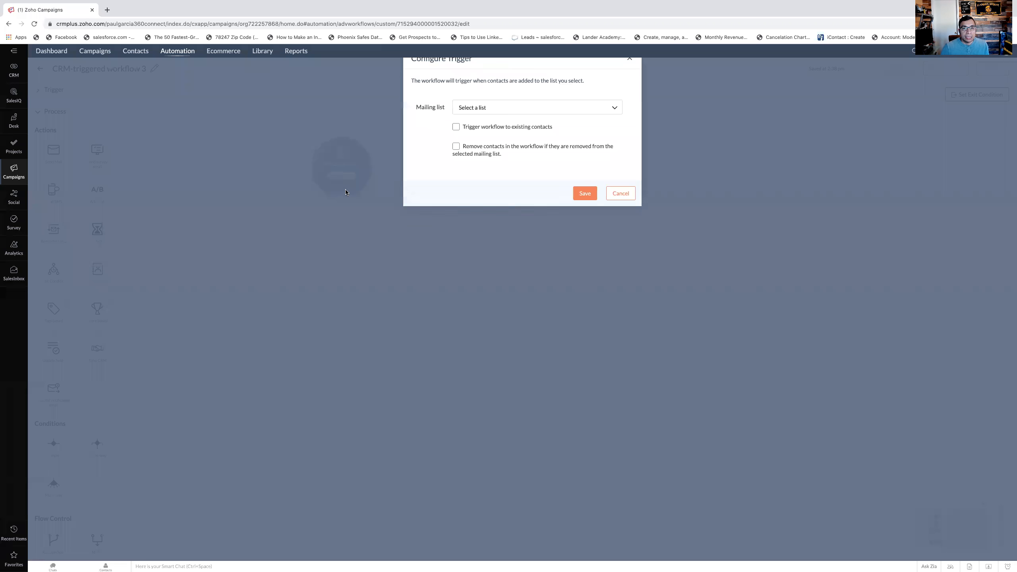
click(569, 118)
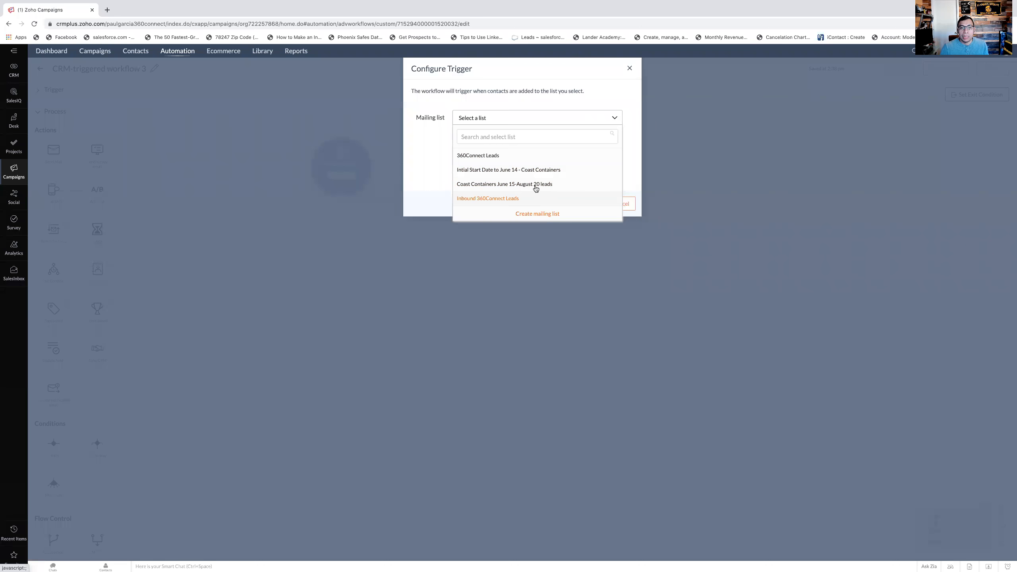
click(498, 157)
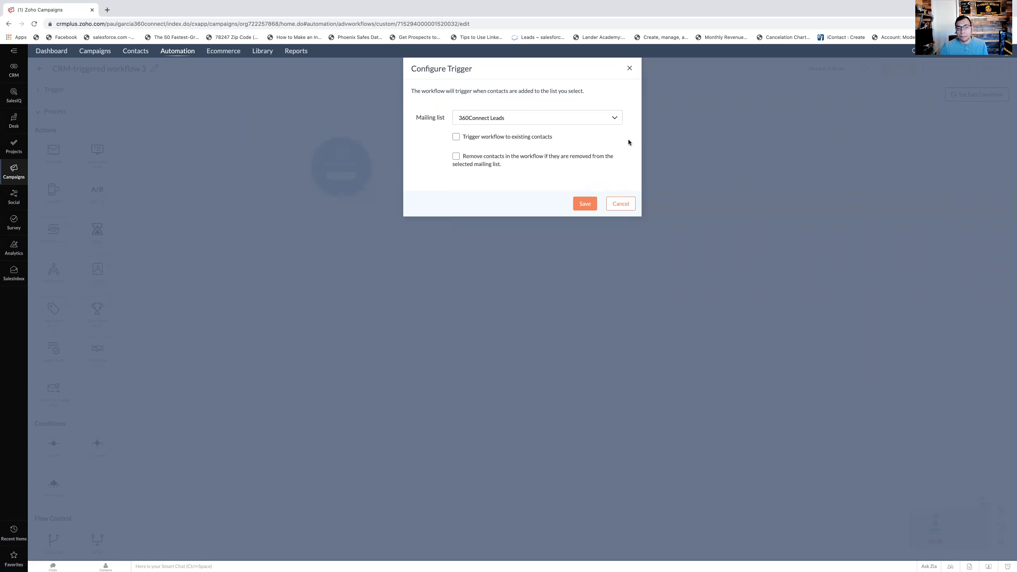
click(581, 205)
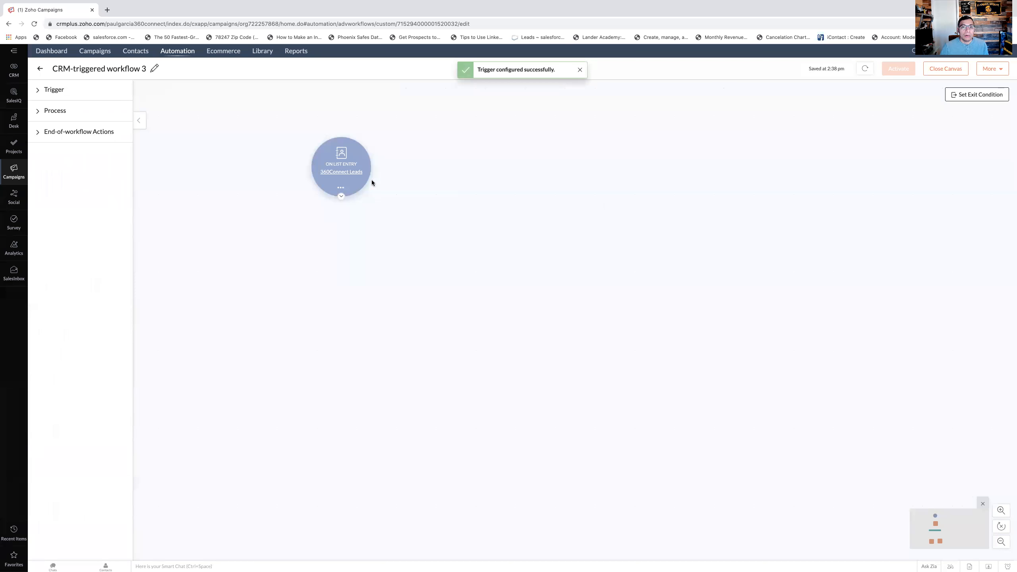
- Add four Send Mail actions in a chain below the On List Entry trigger on the workflow canvas
click(55, 111)
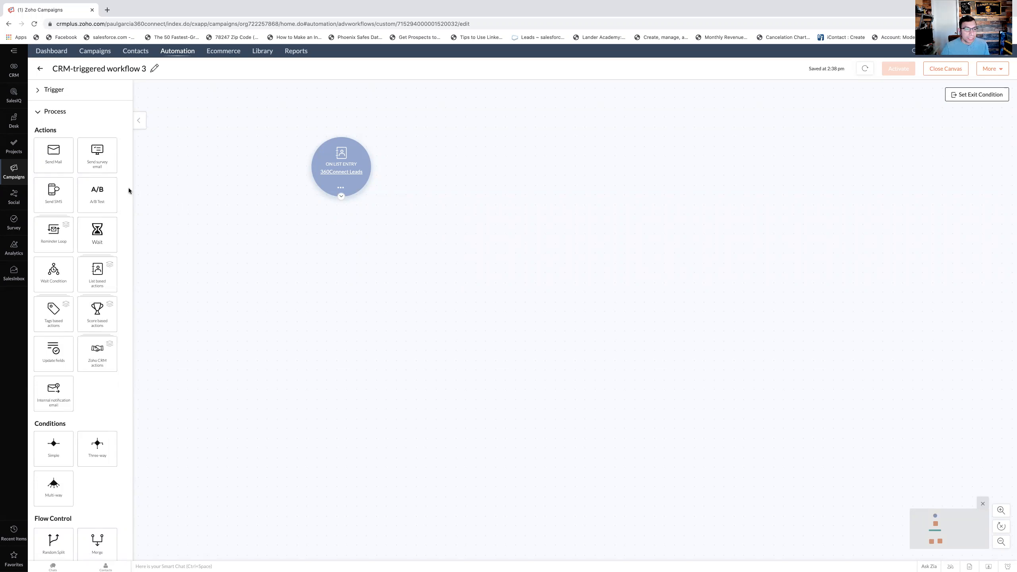
scroll(55, 161, down, 1)
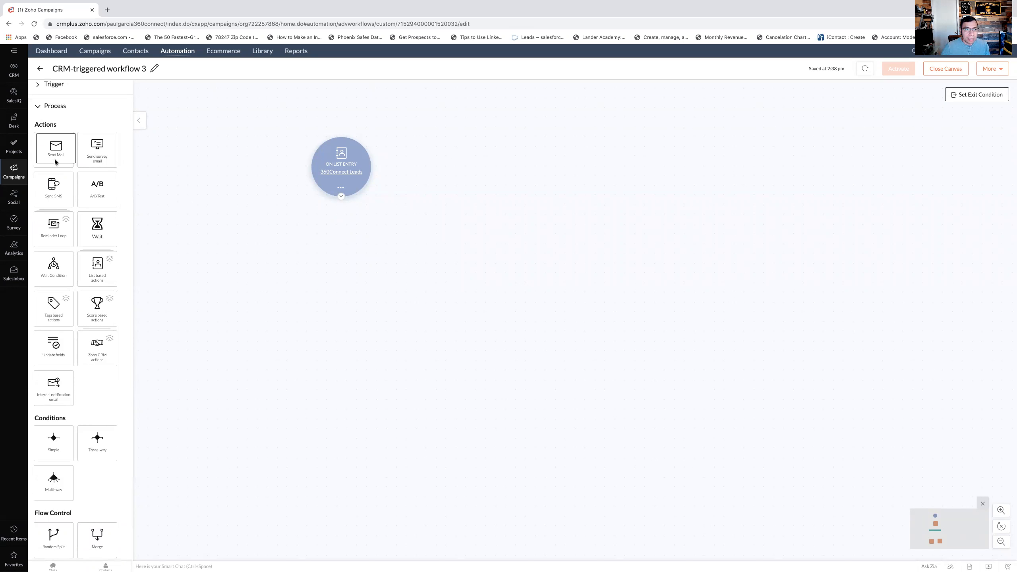
drag(55, 161, 341, 272)
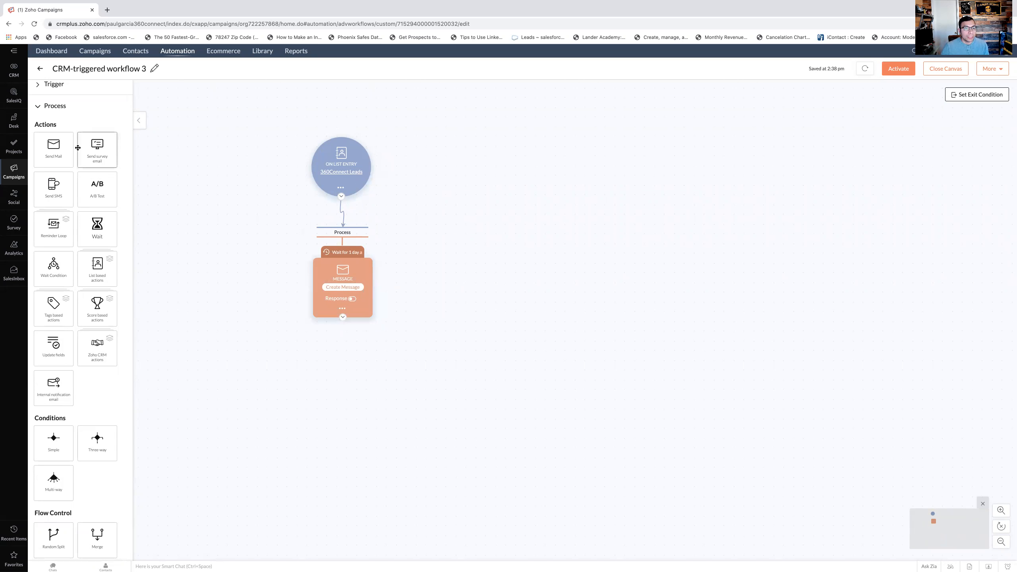
drag(53, 148, 344, 372)
drag(55, 161, 349, 469)
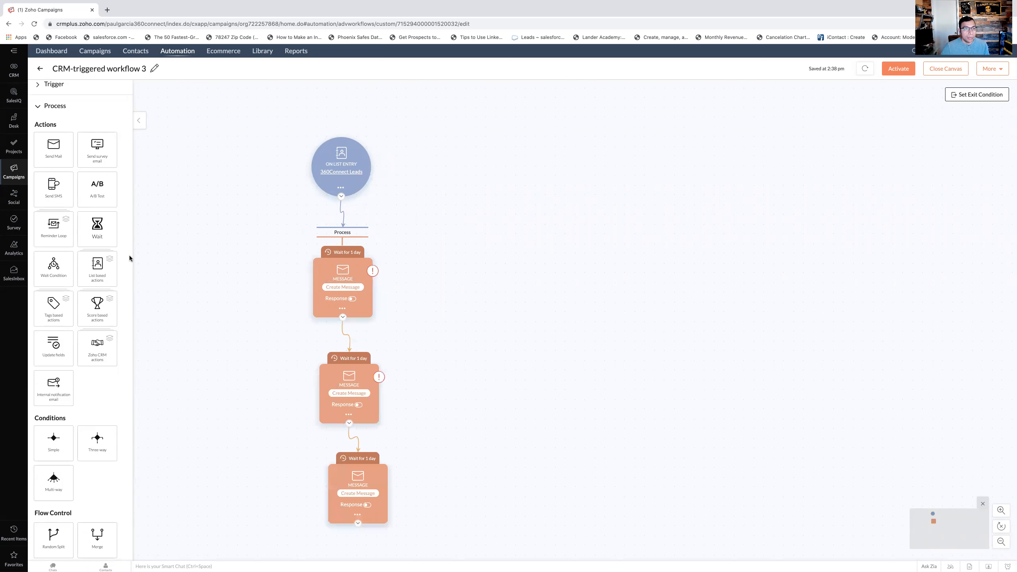
drag(53, 158, 361, 564)
scroll(461, 384, down, 2)
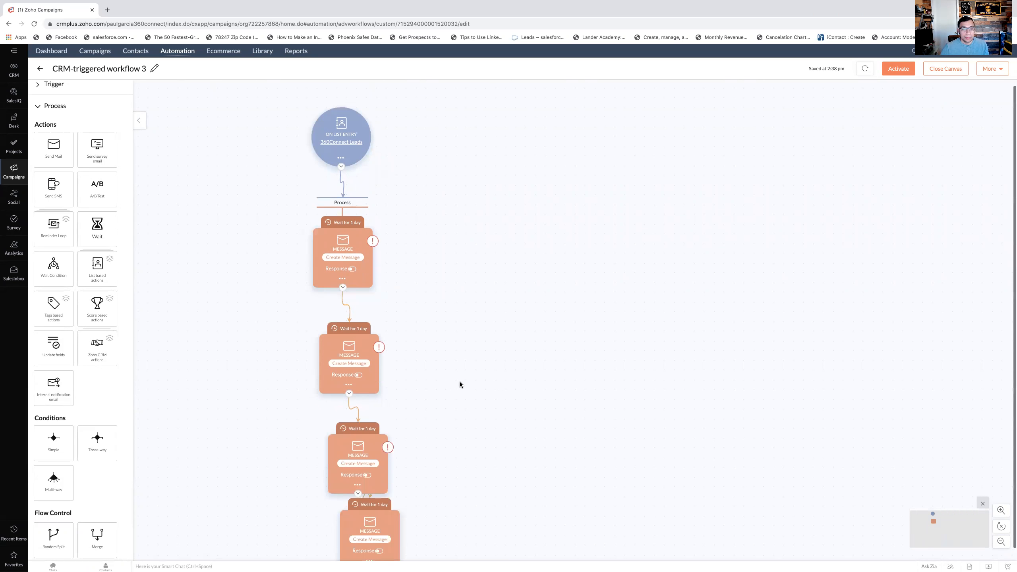
drag(375, 513, 368, 517)
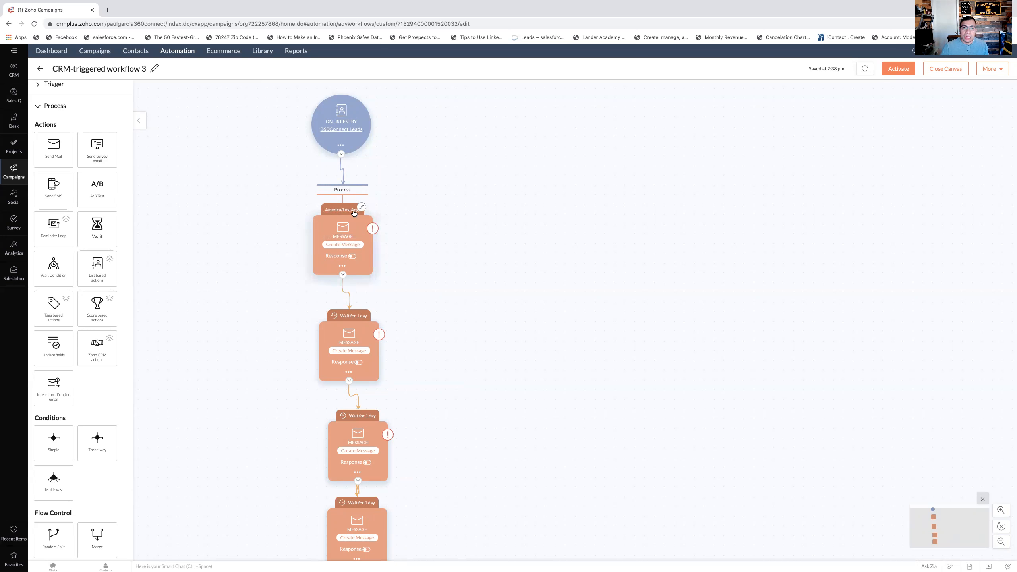
- Set the first message in the workflow to send Immediately (No Delay)
scroll(351, 210, down, 1)
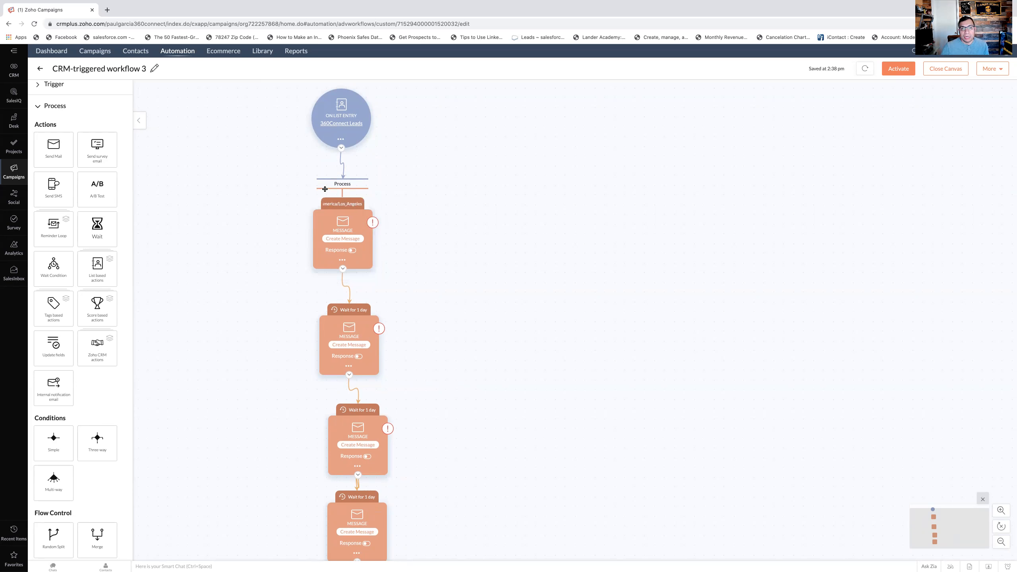
click(361, 202)
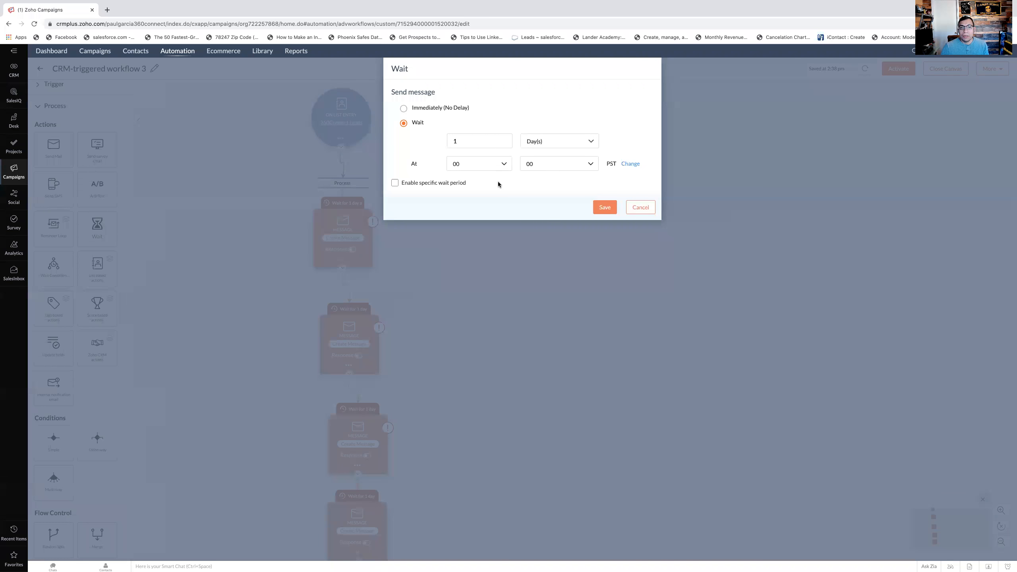
click(403, 108)
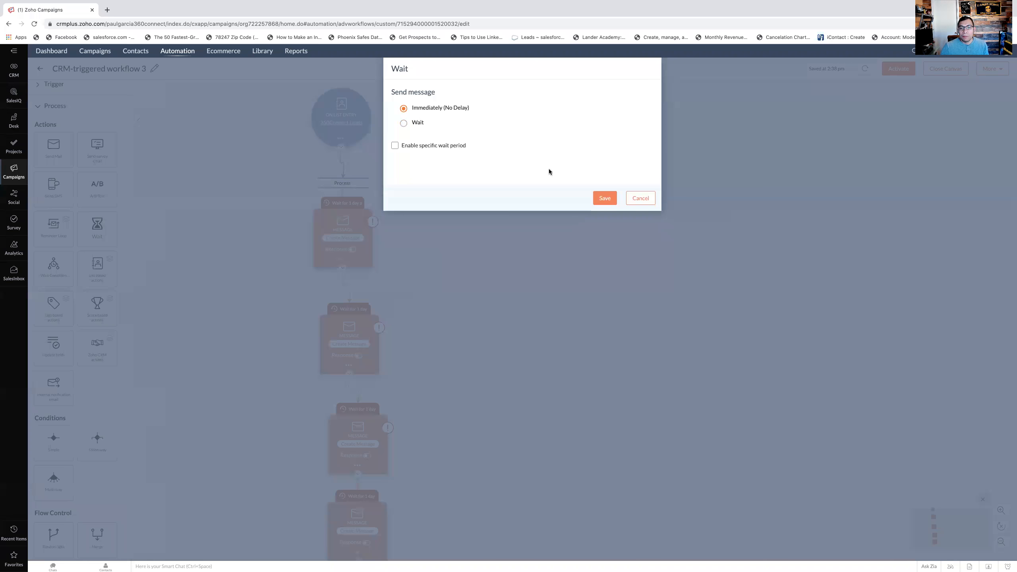
click(605, 198)
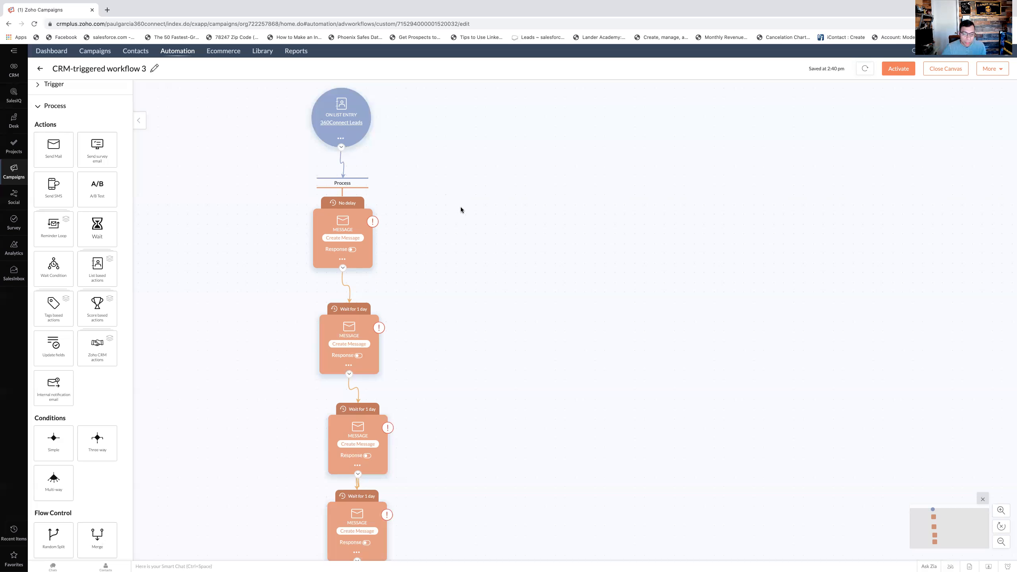
- Review the saved email templates in the library and the Basic Templates layouts, then return to the workflow
click(258, 55)
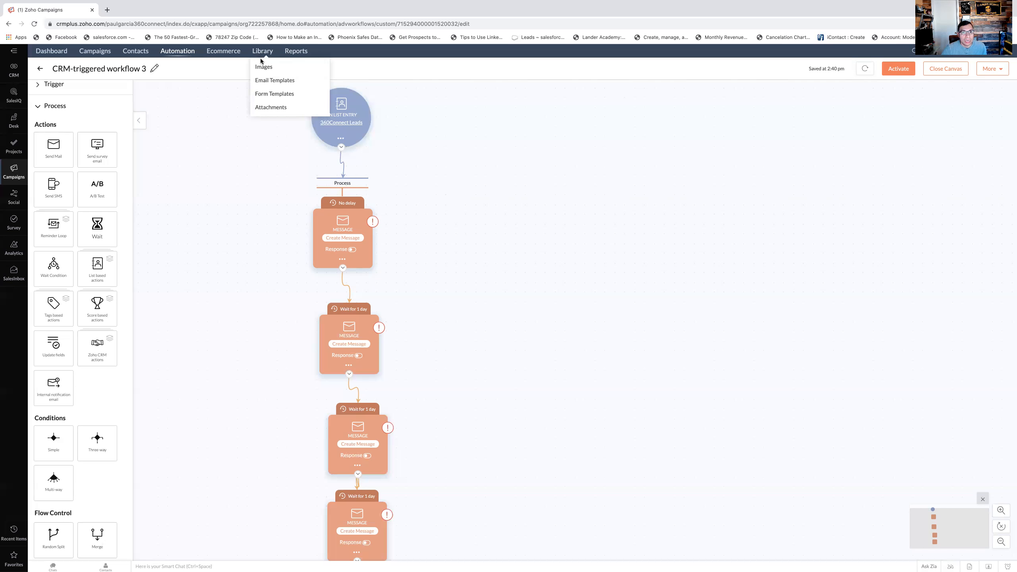
click(272, 81)
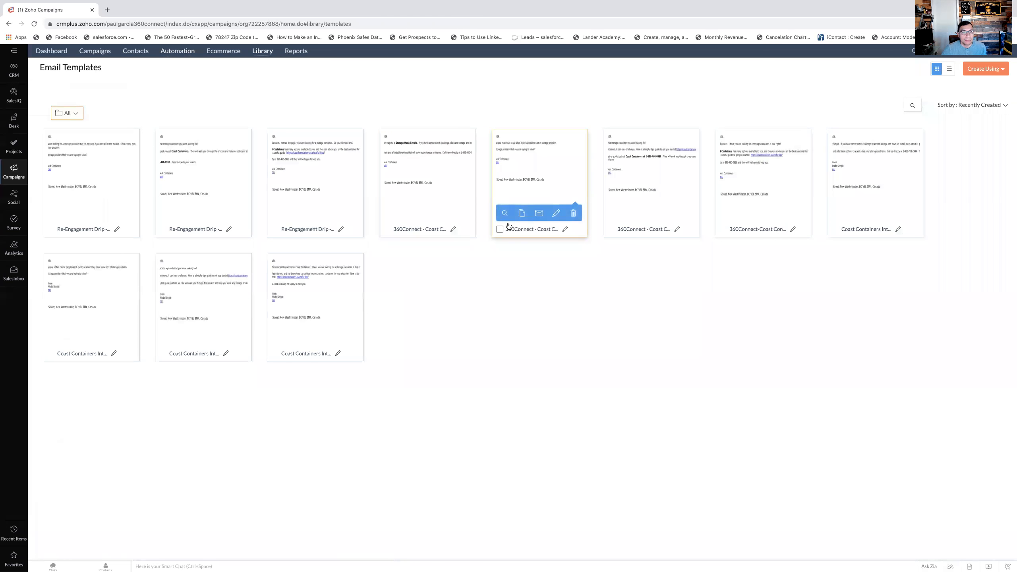
click(9, 24)
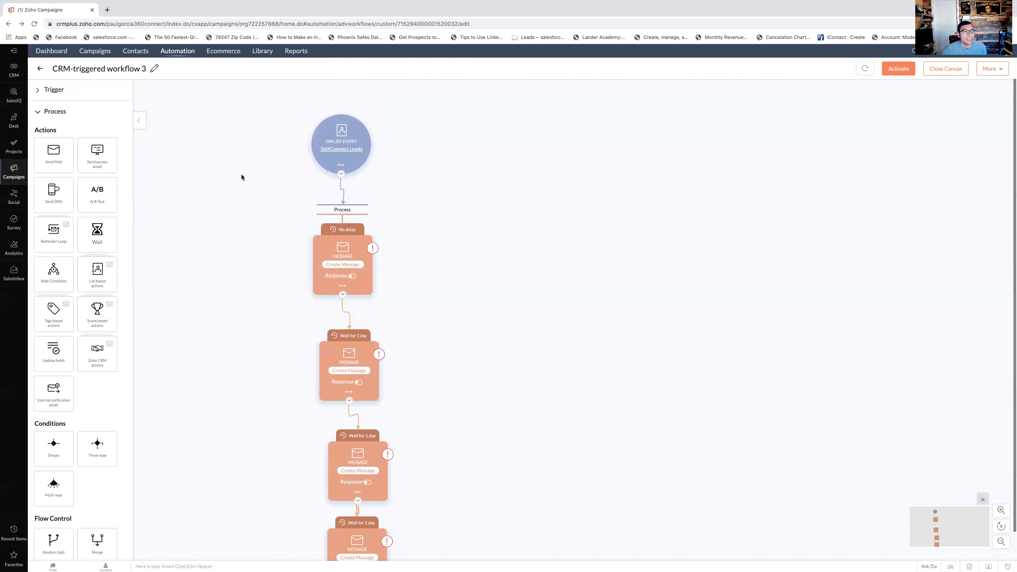
mouse_move(178, 54)
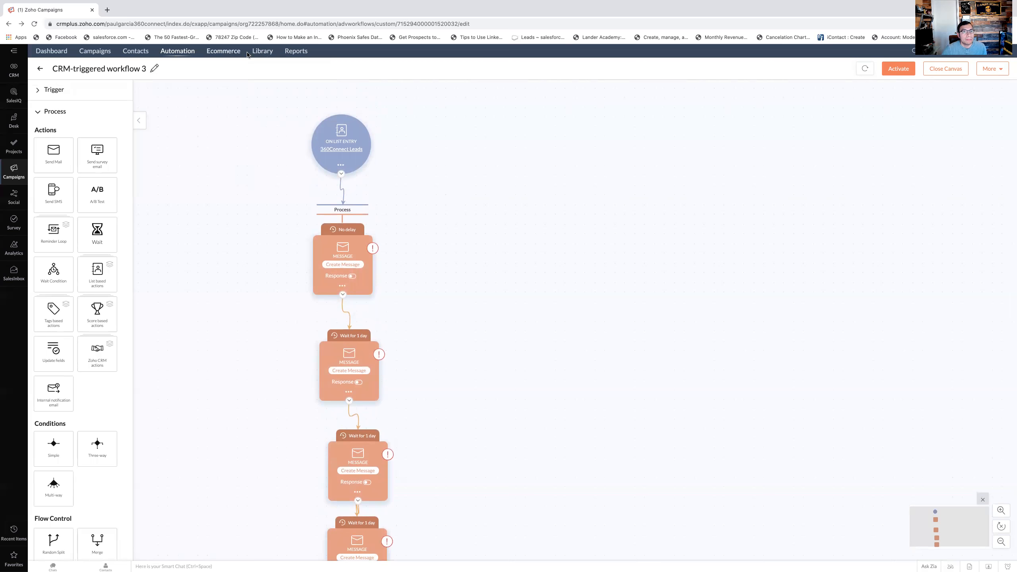
click(267, 80)
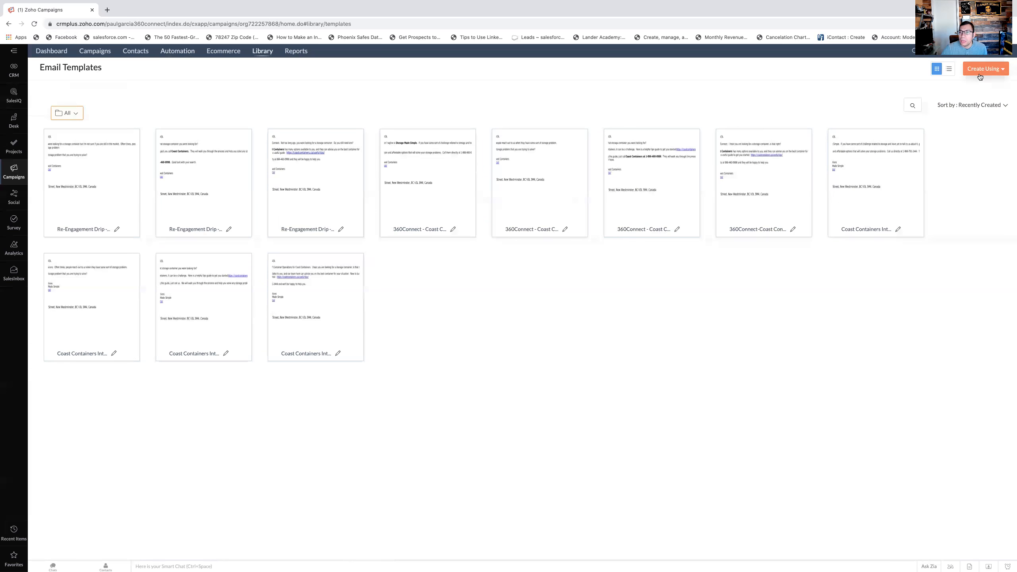
click(1000, 76)
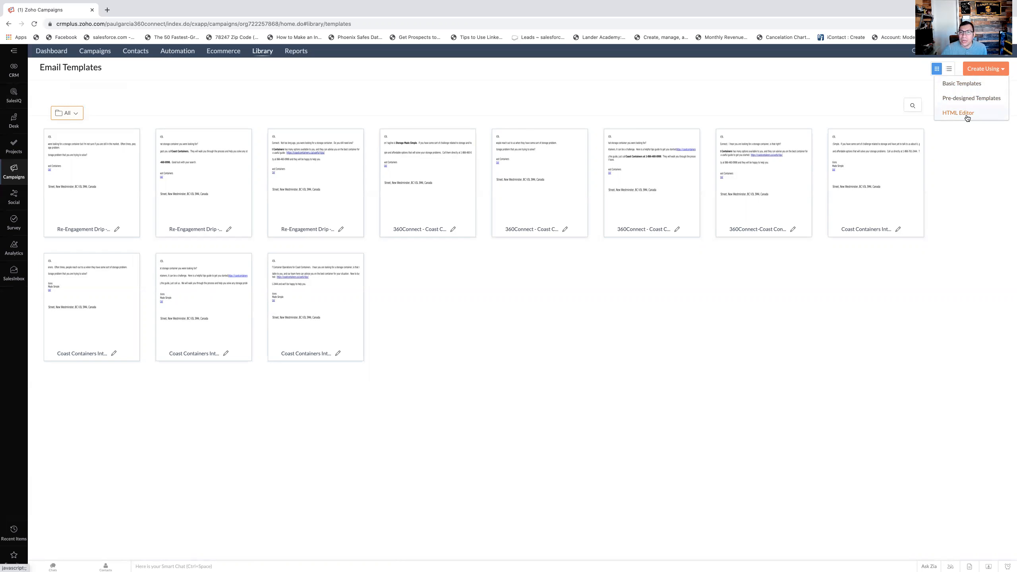
click(967, 84)
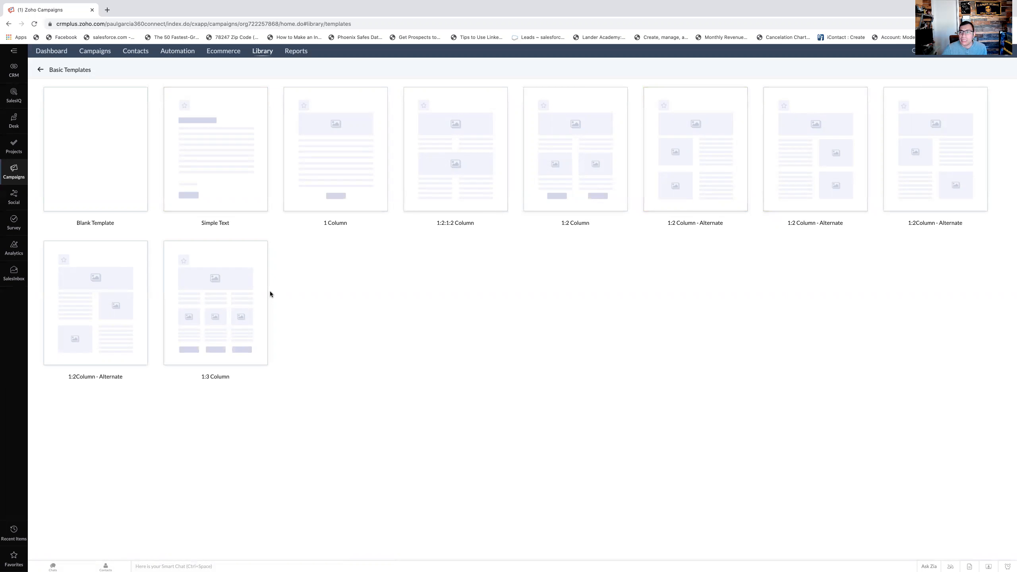
click(8, 43)
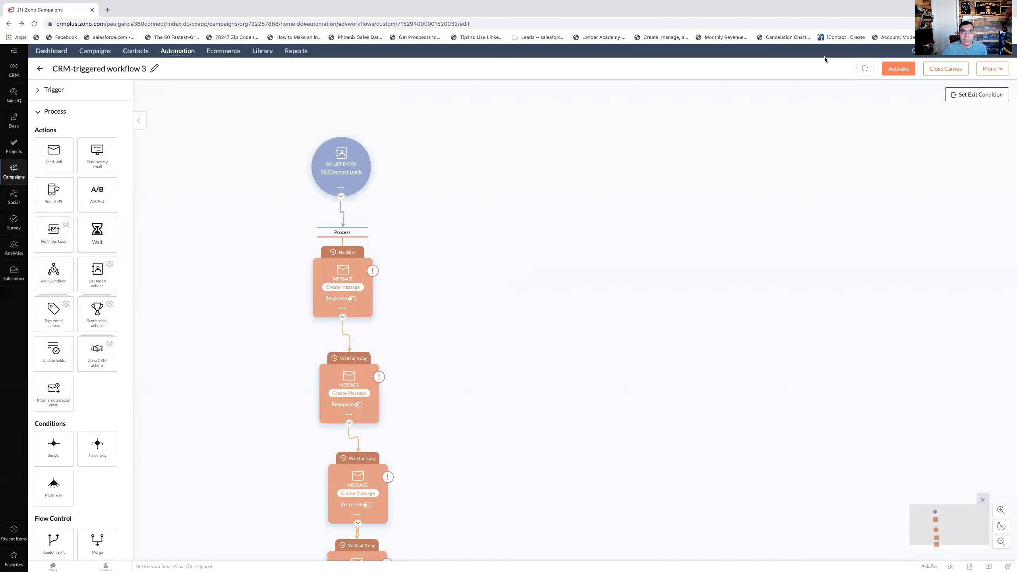
- Create a new email template in the library with the HTML Editor and name it "Email 1 Intro"
mouse_move(260, 56)
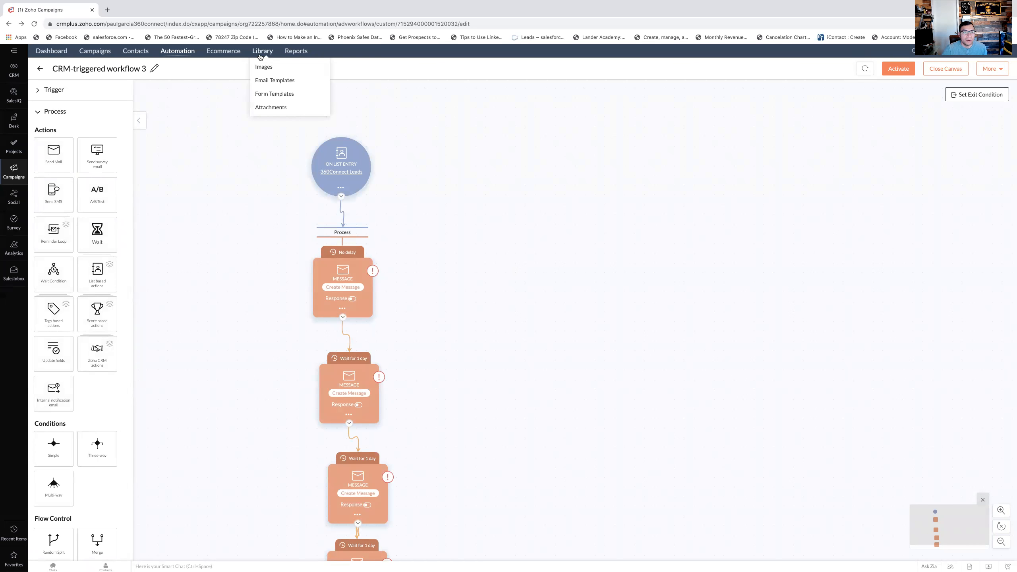
click(272, 80)
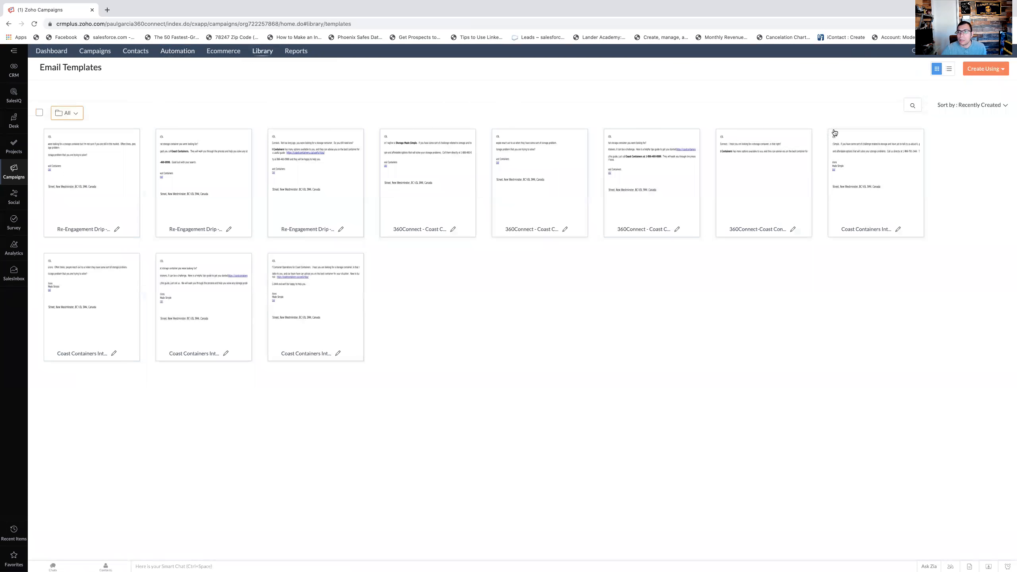
click(984, 69)
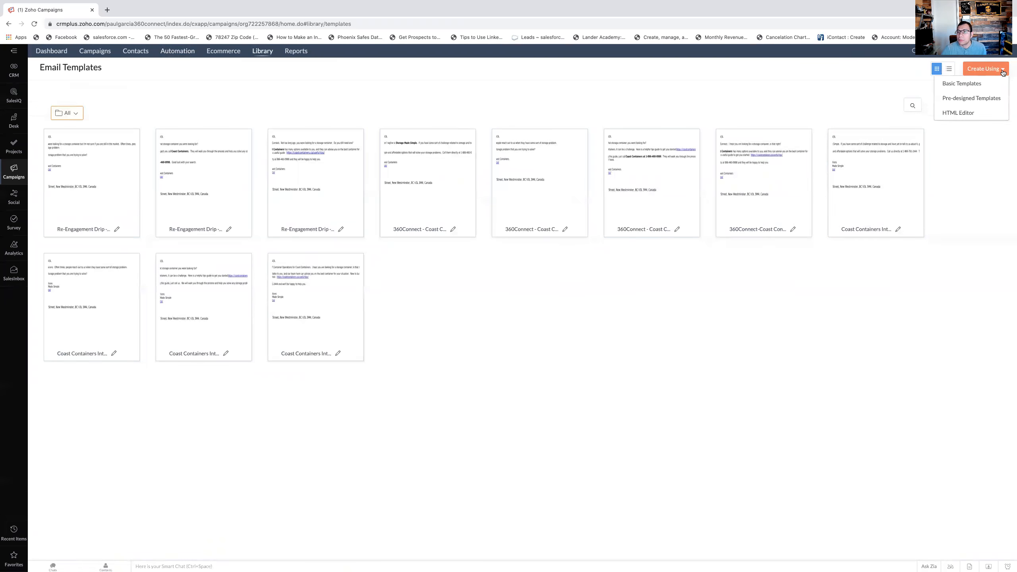
click(966, 114)
click(548, 102)
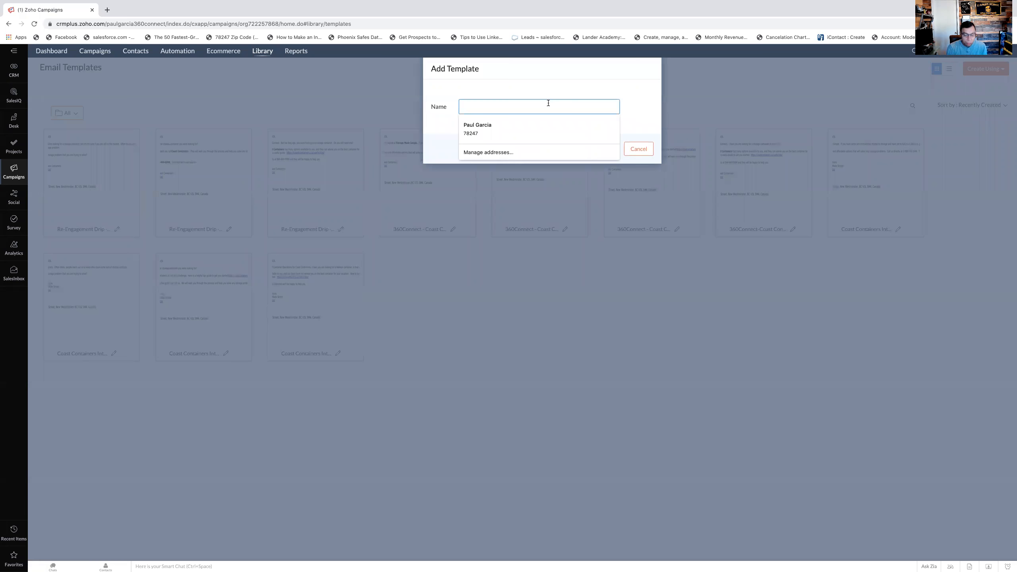
text(Email 1-Intro)
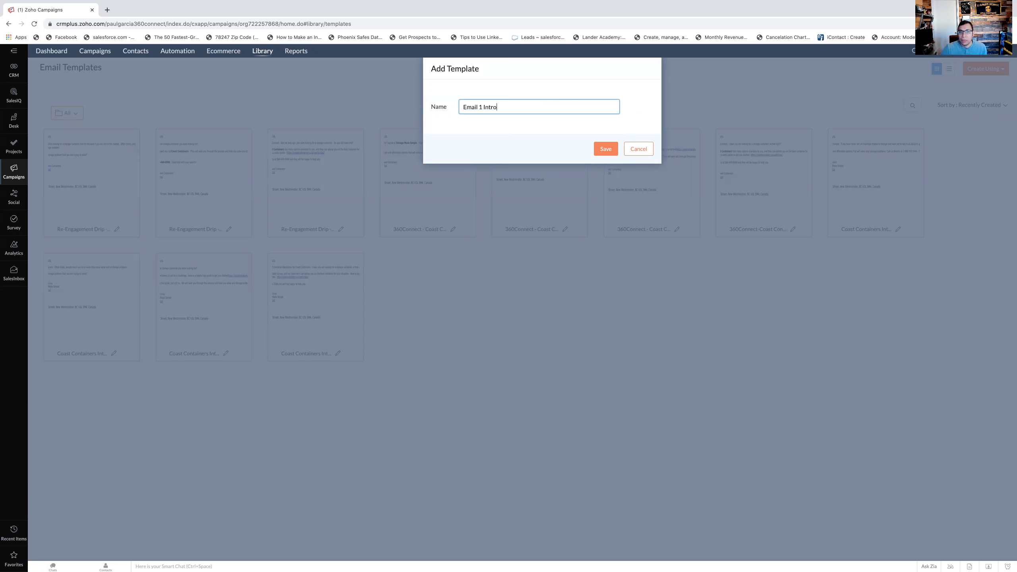
click(603, 150)
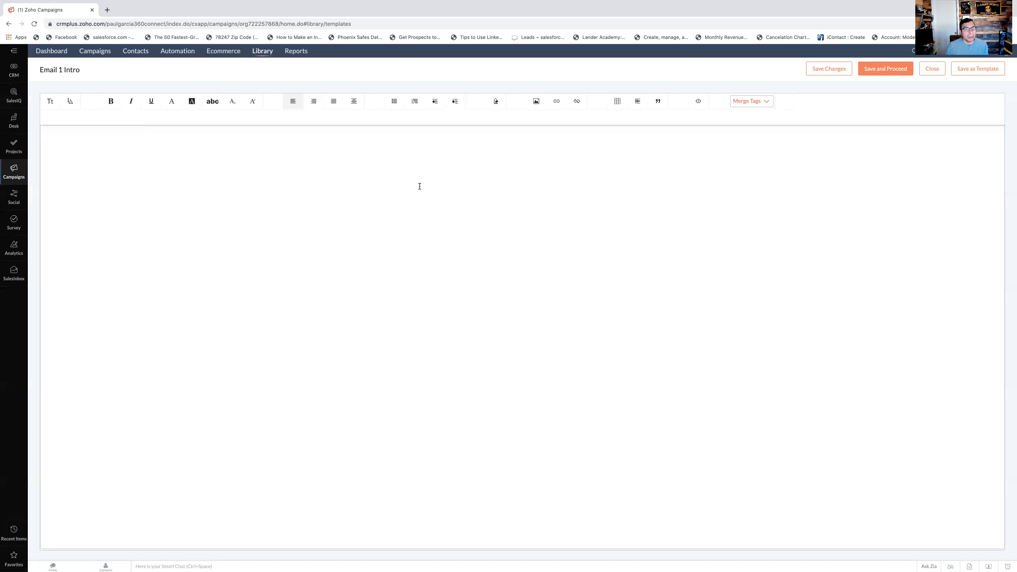
- Write the email greeting as "Hello" followed by the contact's first name merge tag, $[FNAME|Customer|Guest]$
text(Hello)
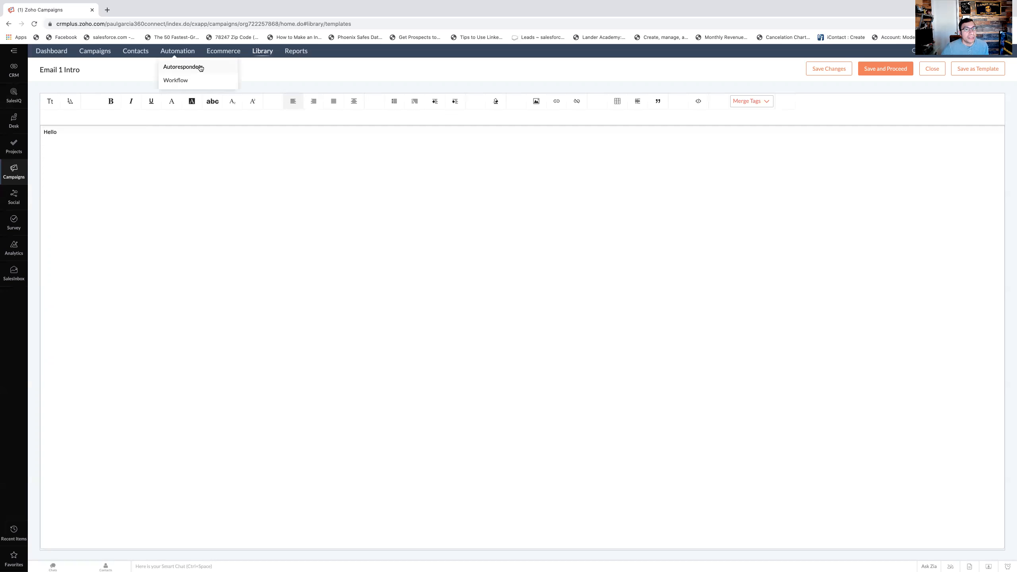
click(765, 103)
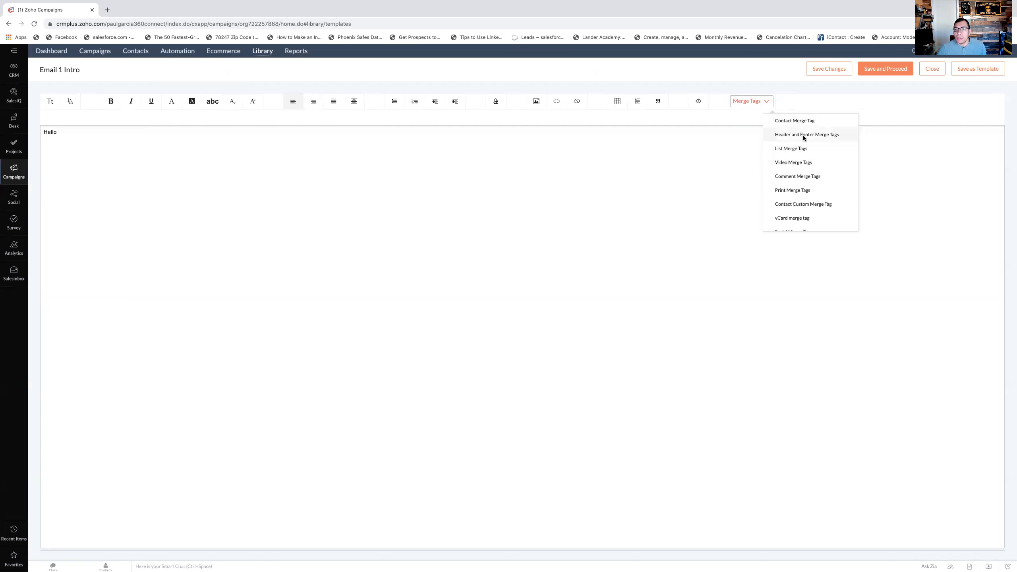
click(795, 120)
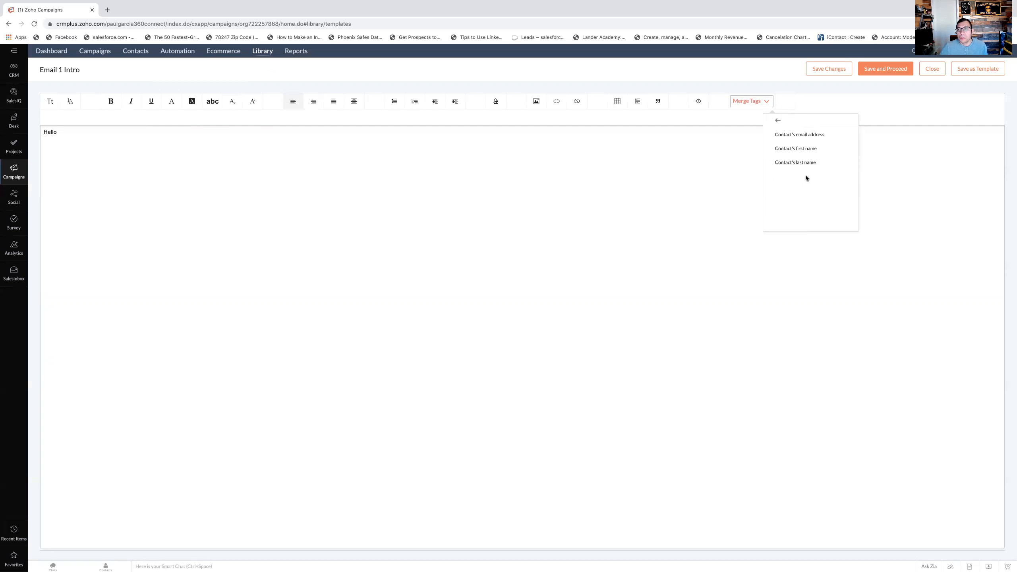
click(794, 148)
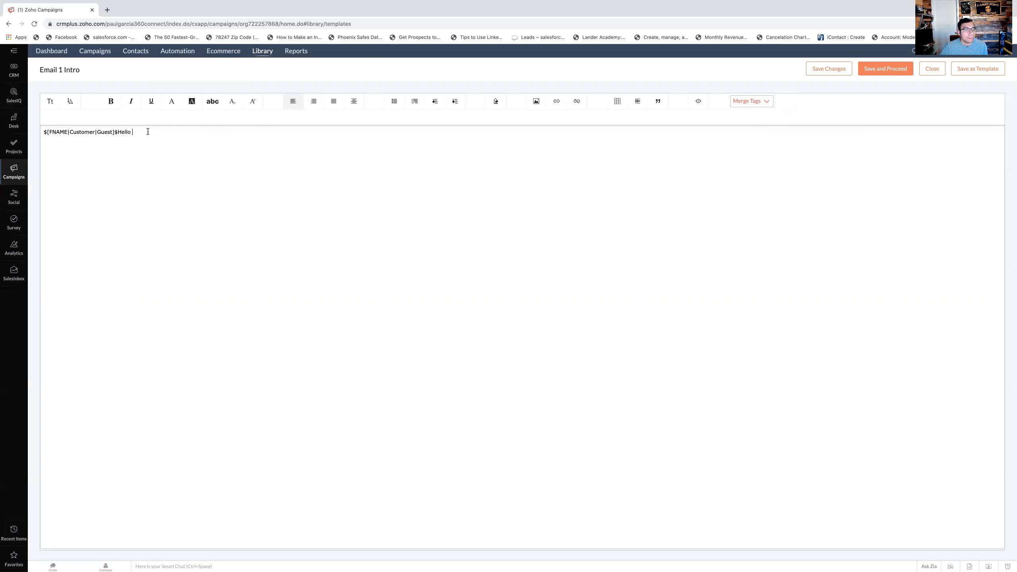
key(BackSpace)
key(BackSpace)
key(BackSpace)
key(BackSpace)
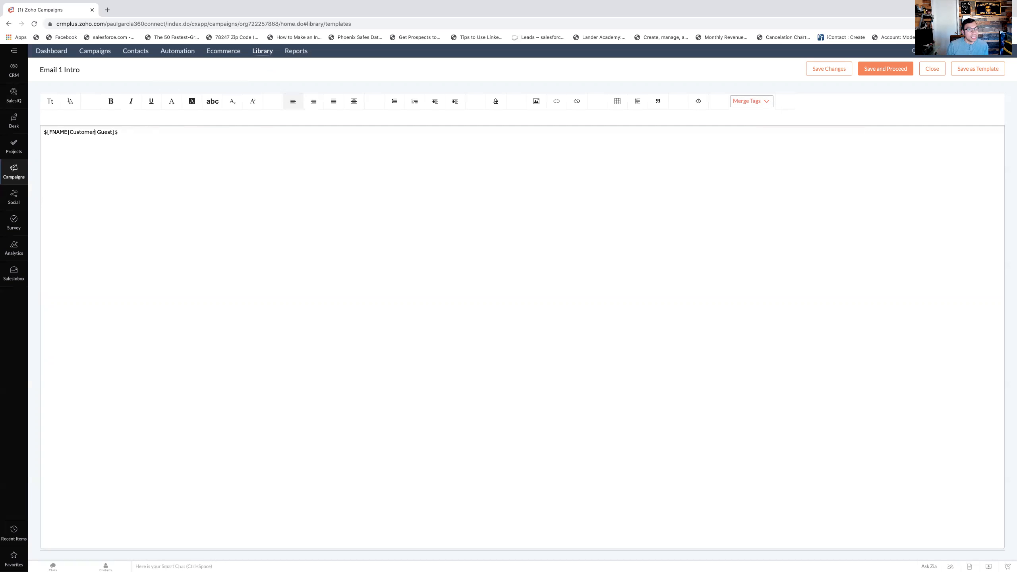
text(Hello)
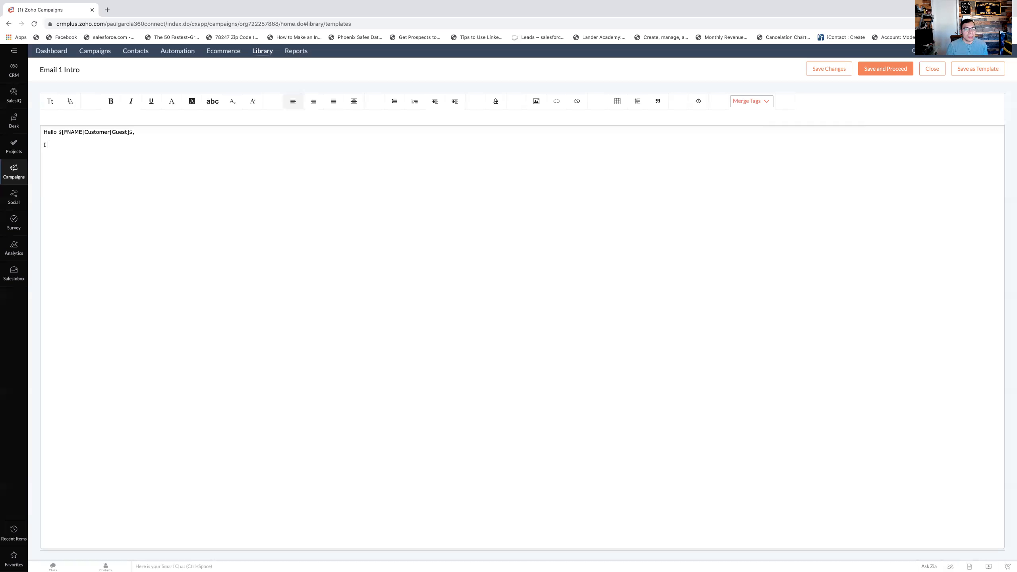
- Write the opening paragraph below the greeting: "I understand you were recently interested in product z. I'd love to help you."
text(understand you were recen)
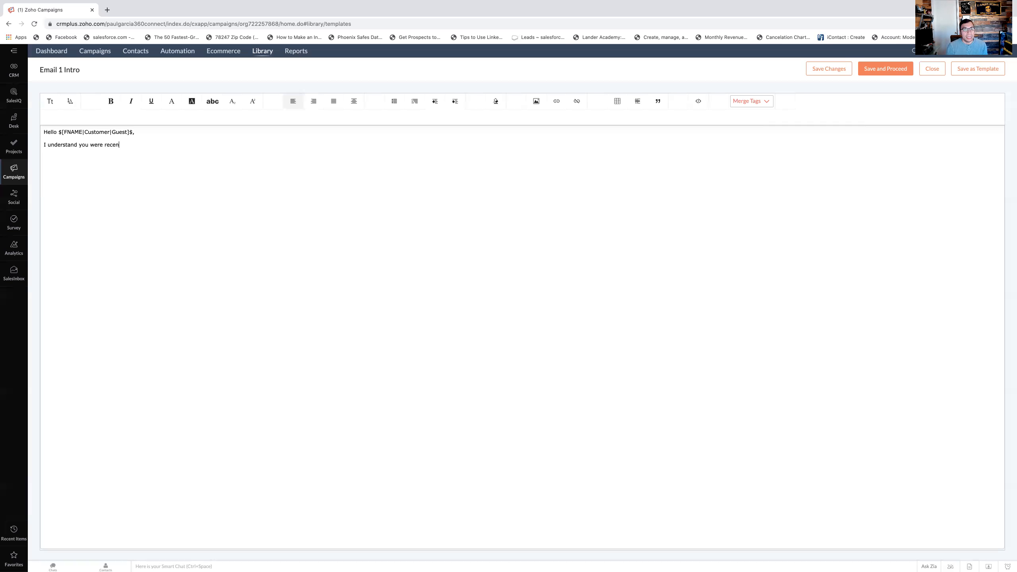
text(tly interested in product z.  My)
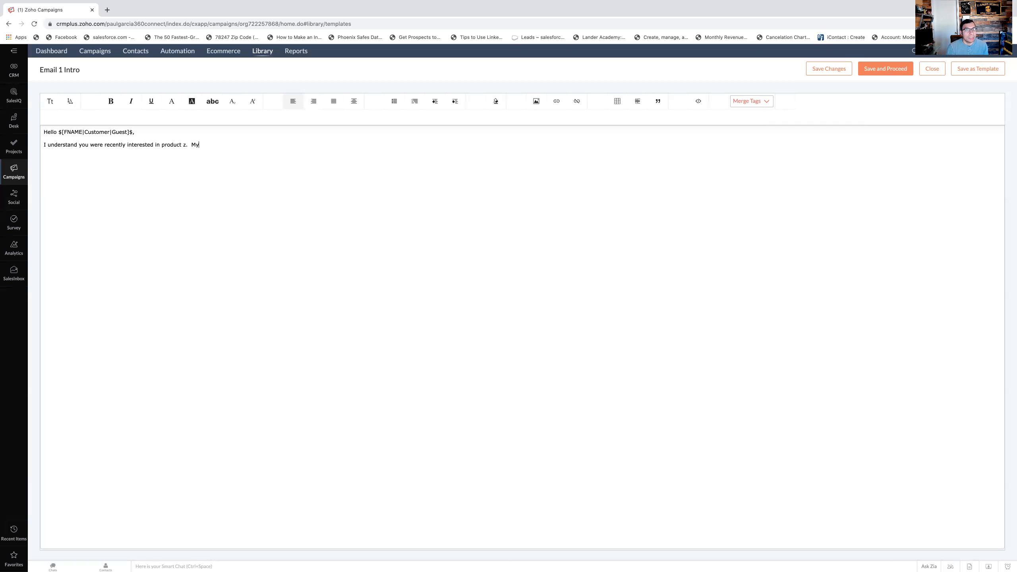
key(BackSpace)
key(BackSpace)
key(BackSpace)
key(BackSpace)
text(I'd love to help y)
text(ou)
text(Let's setup a call a)
text(t j2)
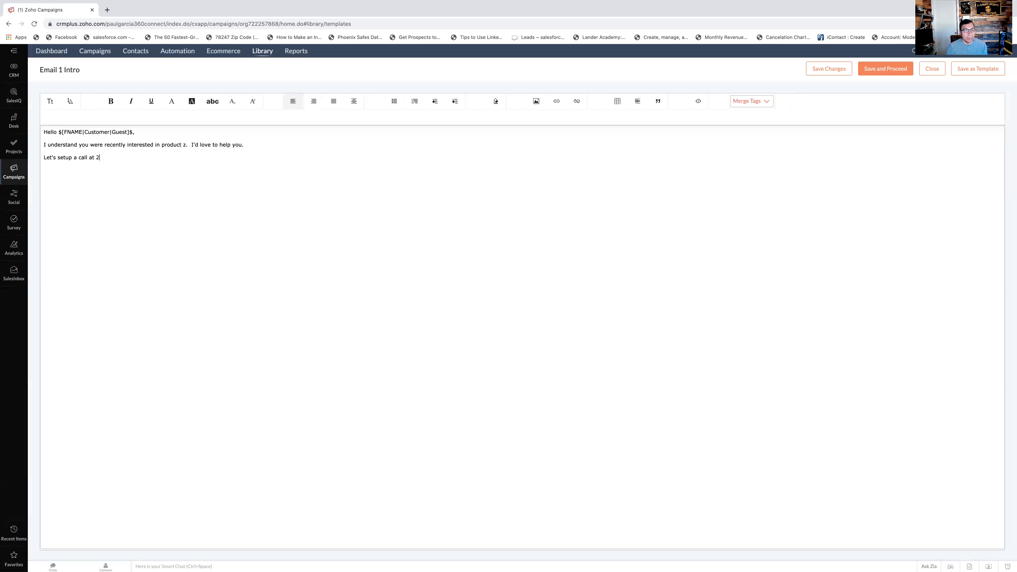
text(:00pm today .  Sound goodgnatiure)
- Add a signature below the body with the sender's full name, the company 360Connect and the sender's phone number on separate lines
key(BackSpace)
key(BackSpace)
key(BackSpace)
key(BackSpace)
key(BackSpace)
key(BackSpace)
key(BackSpace)
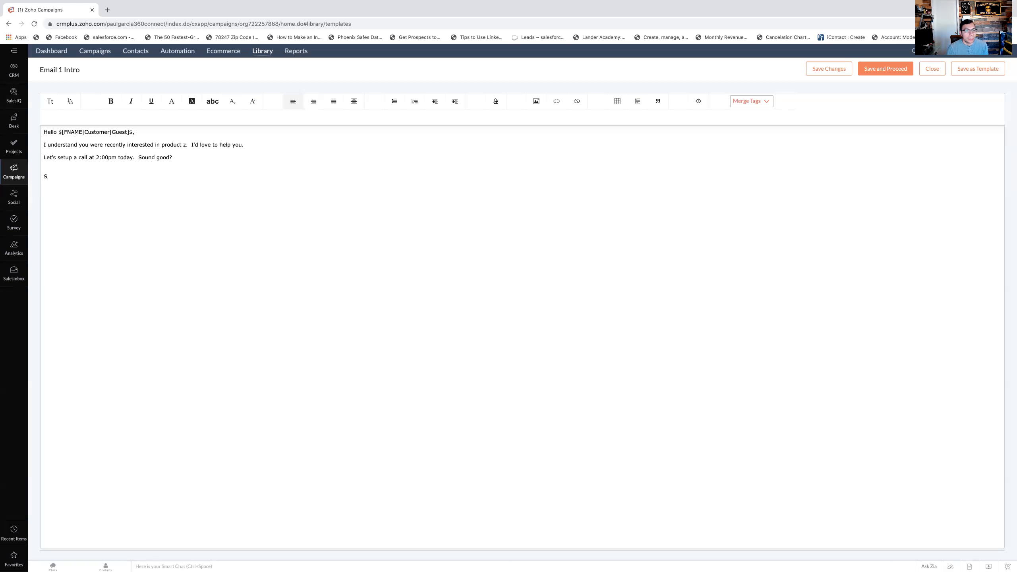
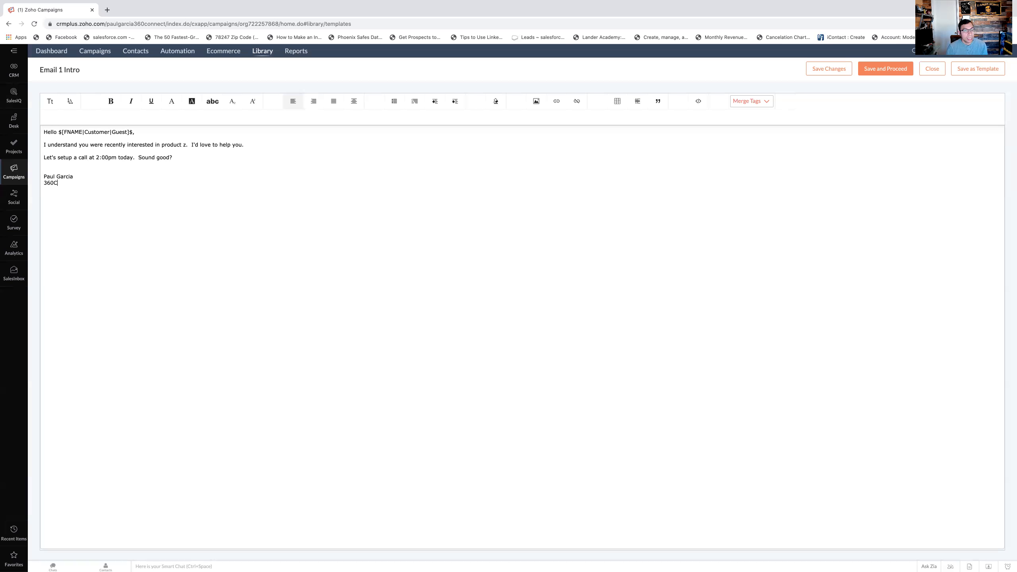
text(onnect)
key(Return)
key(Return)
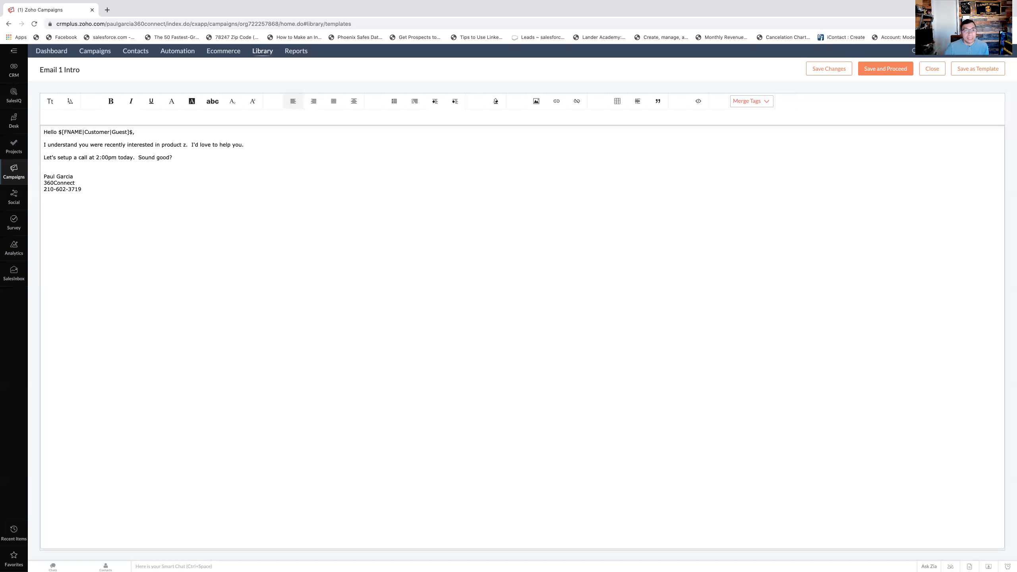
- Insert the Unsubscribe link merge tag from the Header and Footer Merge Tags below the signature
click(763, 105)
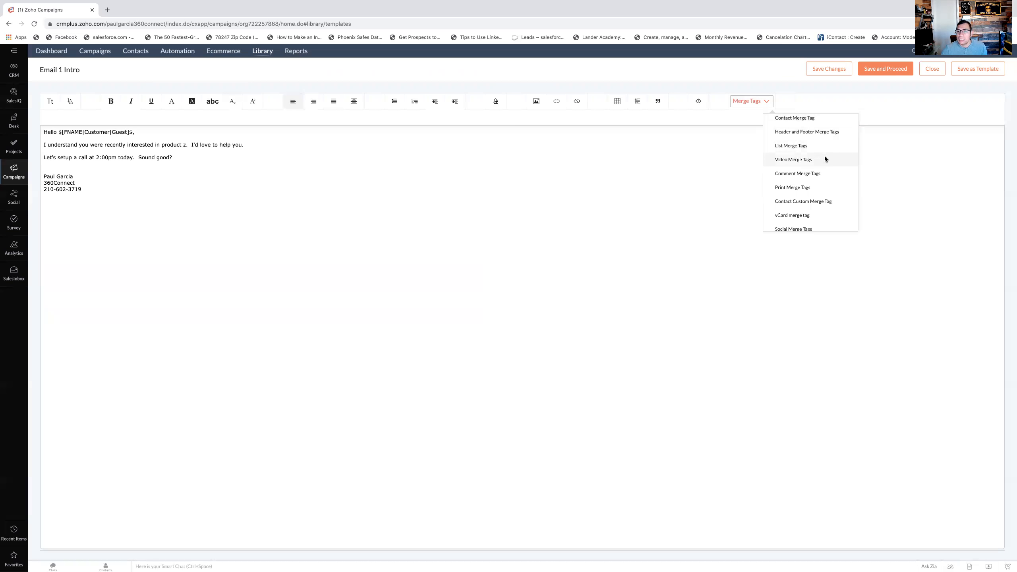
scroll(824, 159, down, 1)
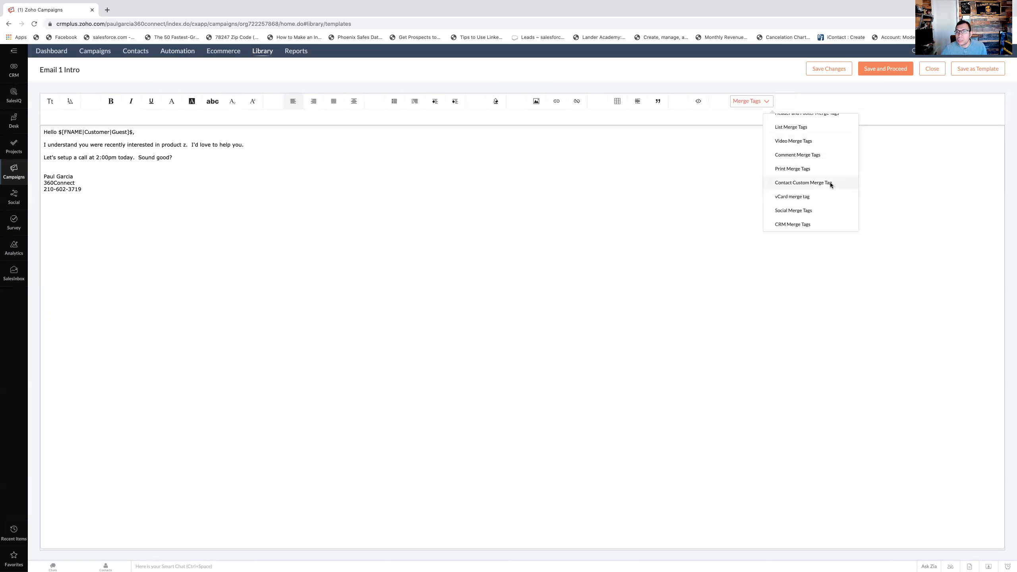
scroll(808, 132, up, 1)
click(808, 134)
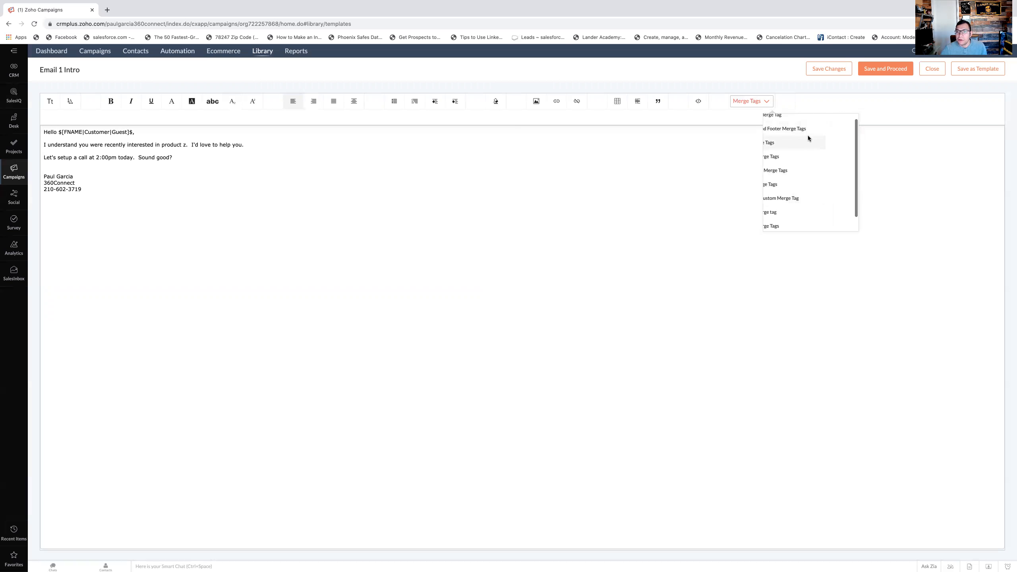
click(766, 103)
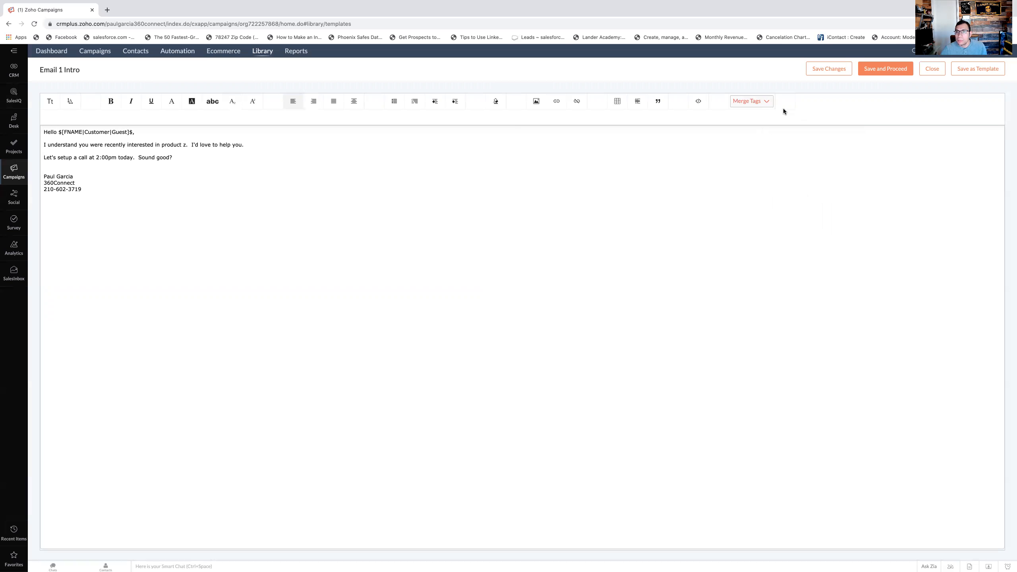
click(759, 103)
click(780, 133)
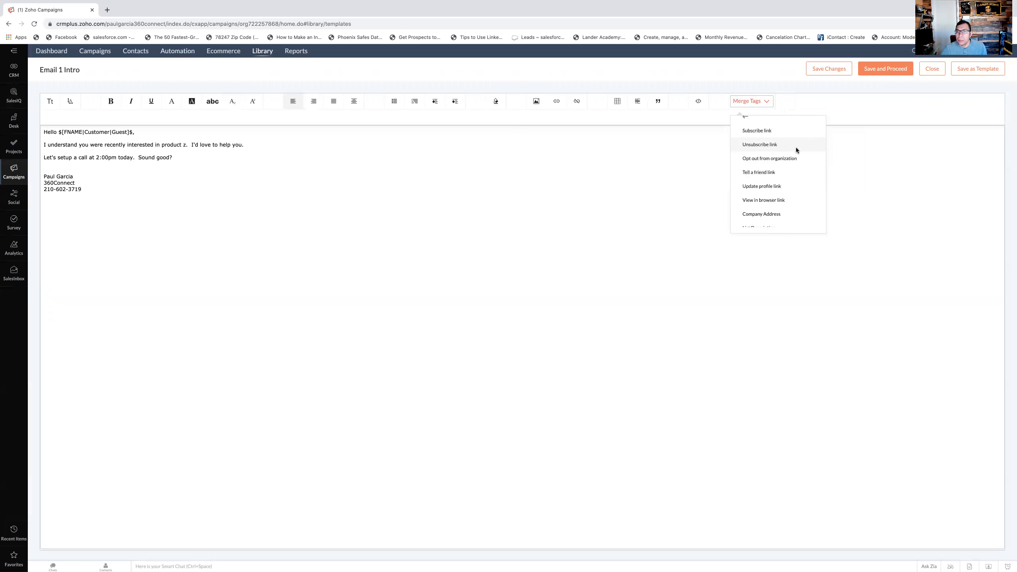
click(768, 145)
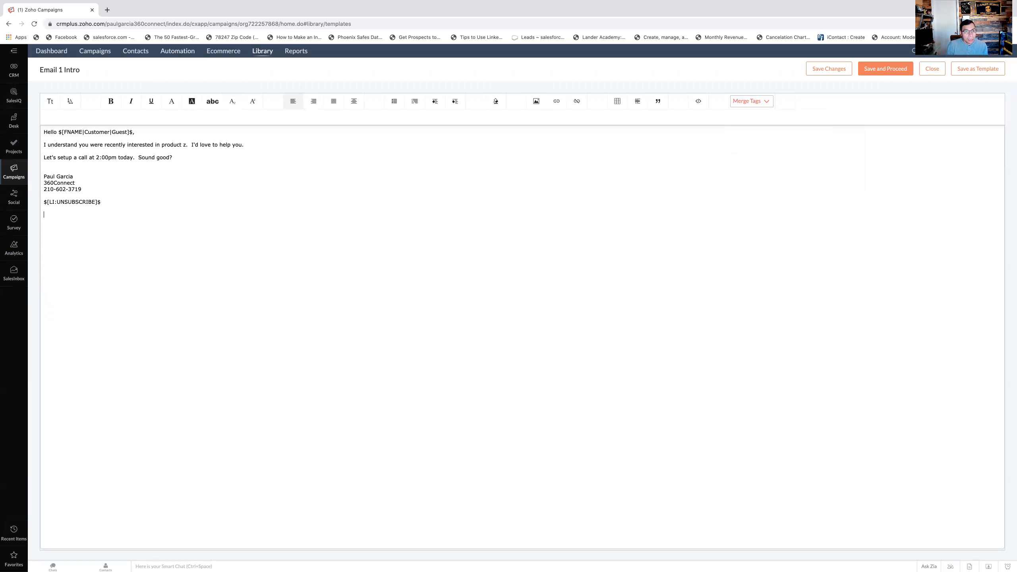
- Insert the Company Address merge tag below the unsubscribe tag, and save the finished template to the library
click(759, 102)
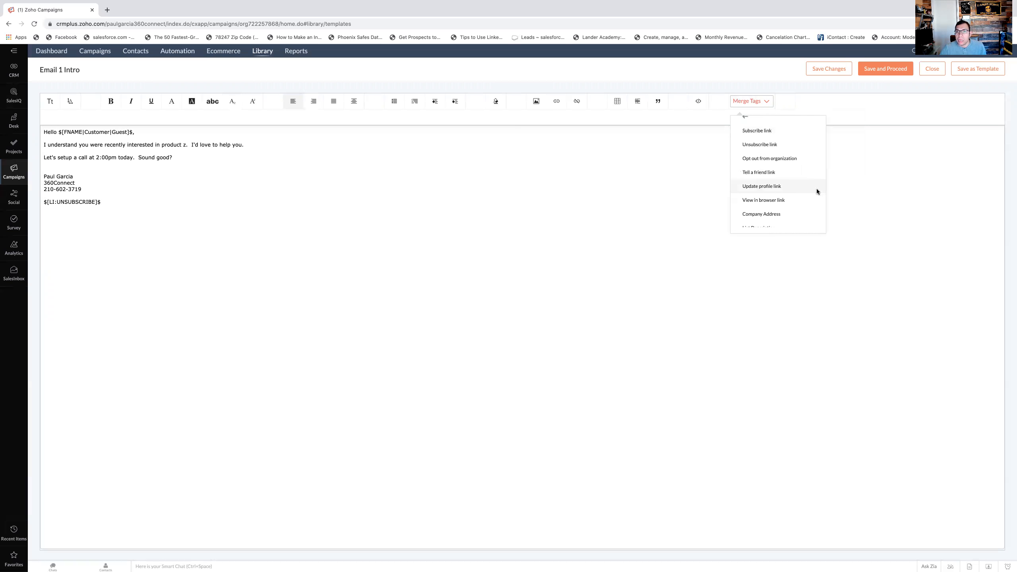
scroll(805, 190, down, 2)
scroll(799, 186, up, 2)
scroll(796, 180, down, 3)
scroll(797, 179, up, 3)
scroll(807, 161, down, 3)
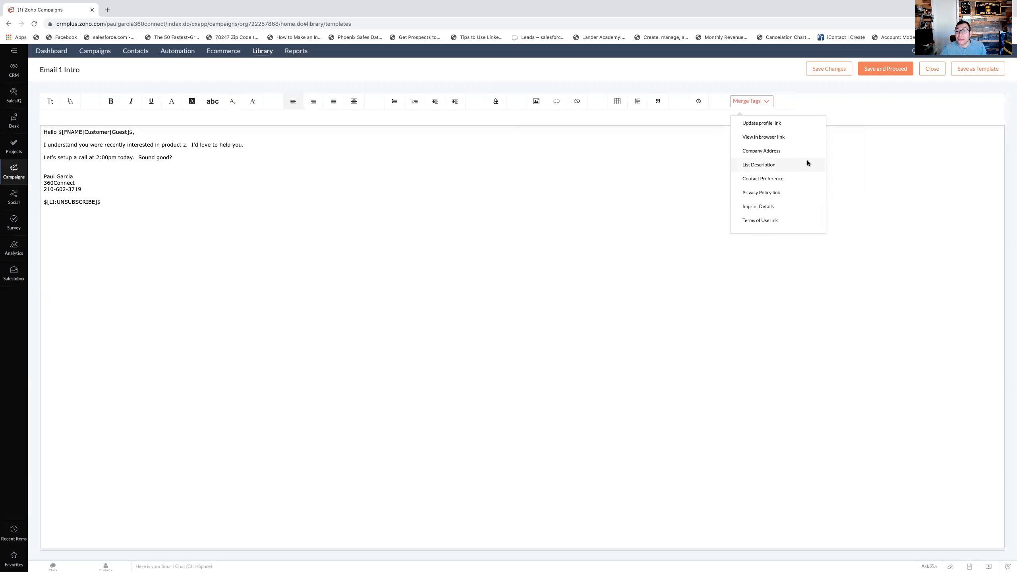
scroll(806, 162, up, 3)
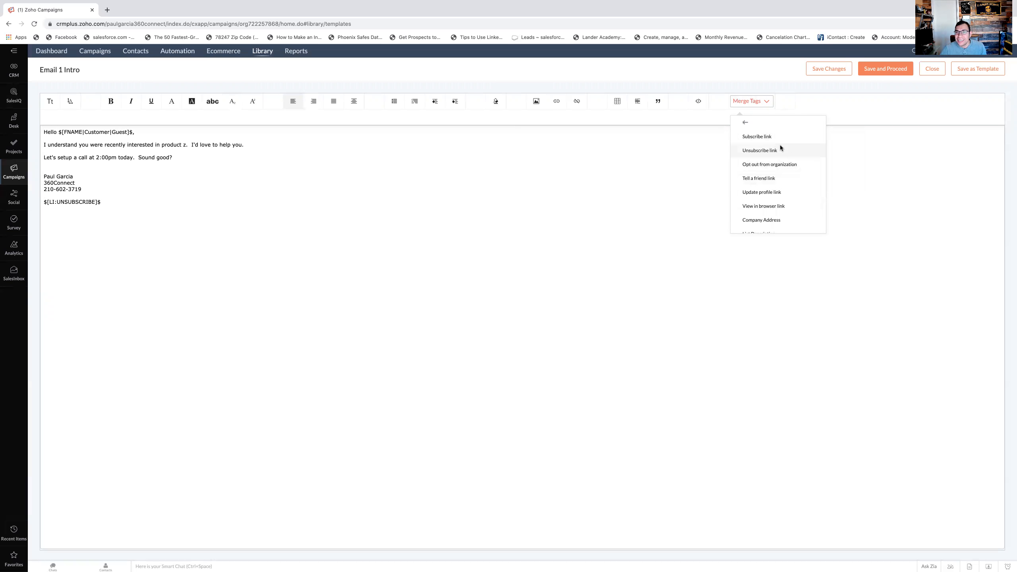
scroll(791, 154, down, 2)
click(771, 181)
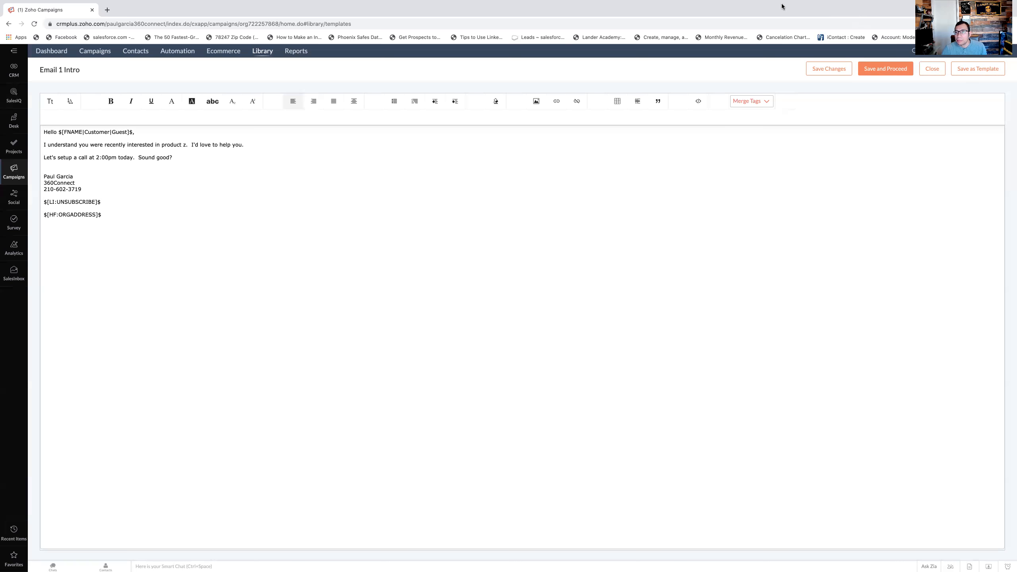
click(889, 71)
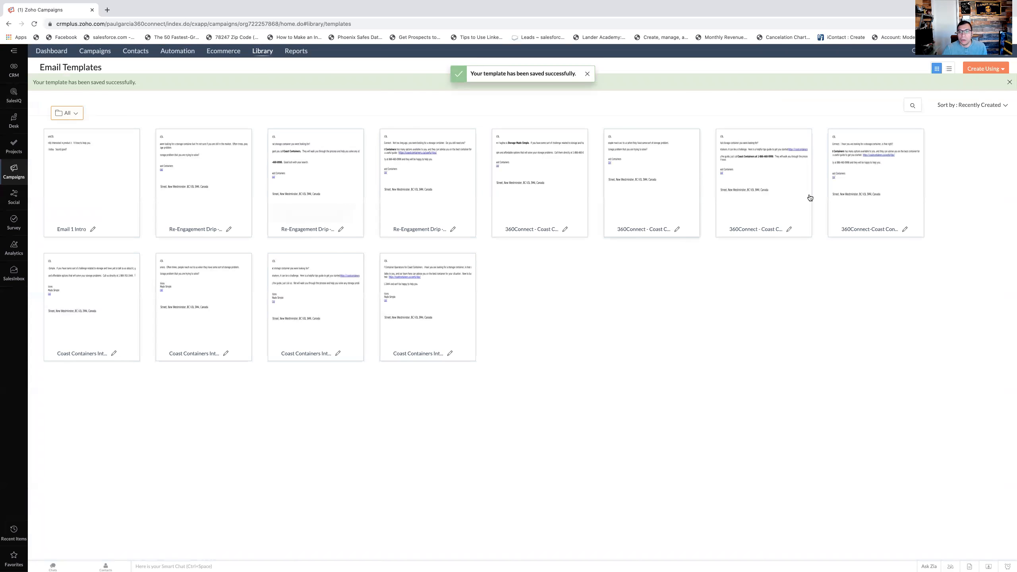
mouse_move(101, 232)
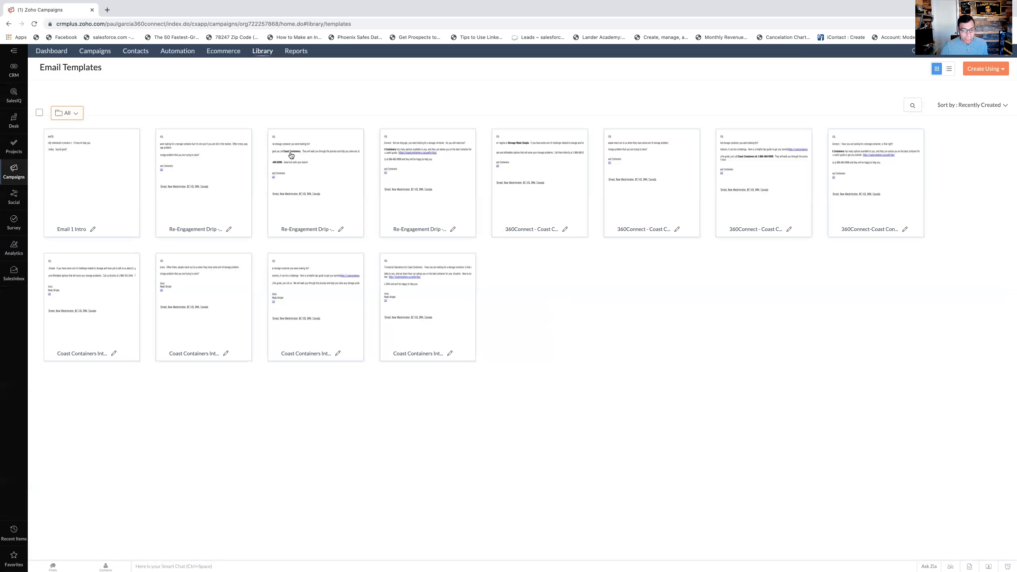
- Return to the automation workflows and open the CRM-triggered workflow 3 draft created on Dec 08, 2020
mouse_move(177, 51)
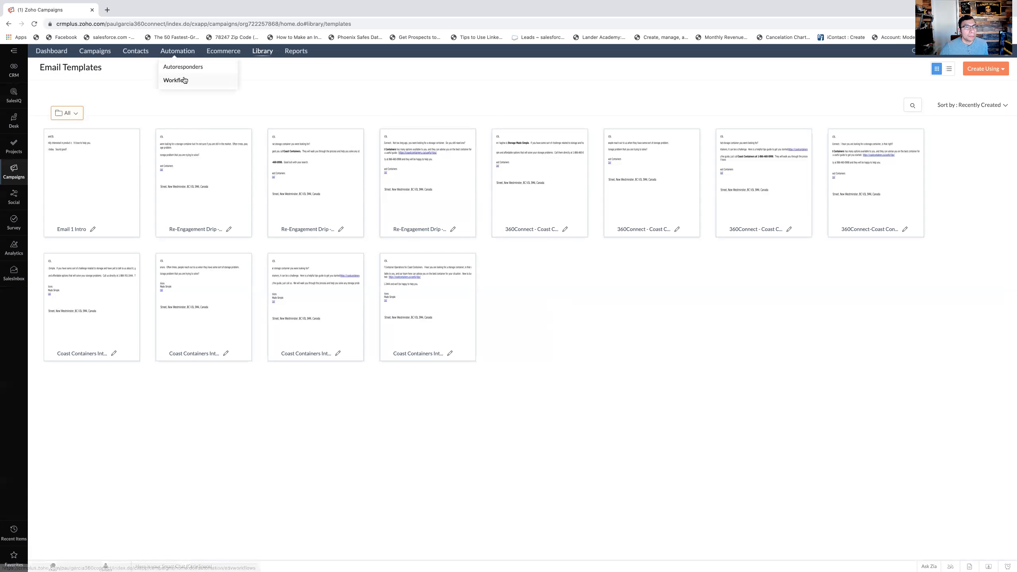
click(177, 79)
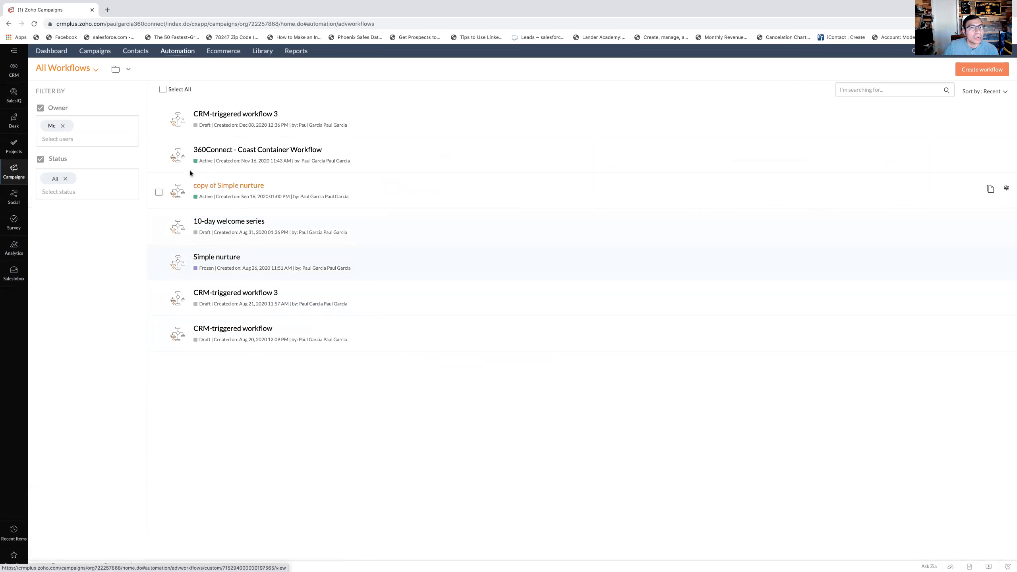
click(249, 117)
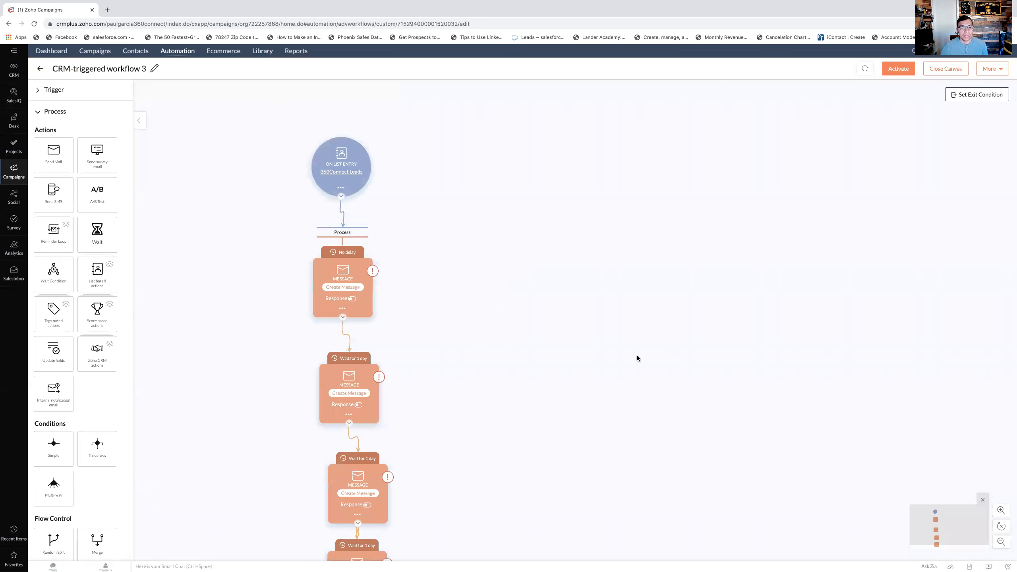
mouse_move(136, 56)
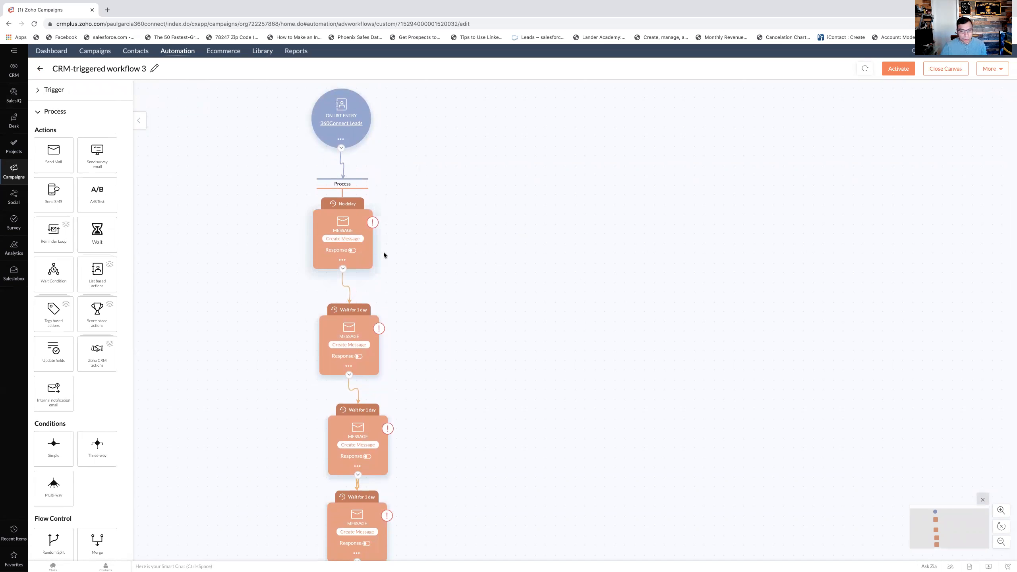
scroll(472, 269, down, 1)
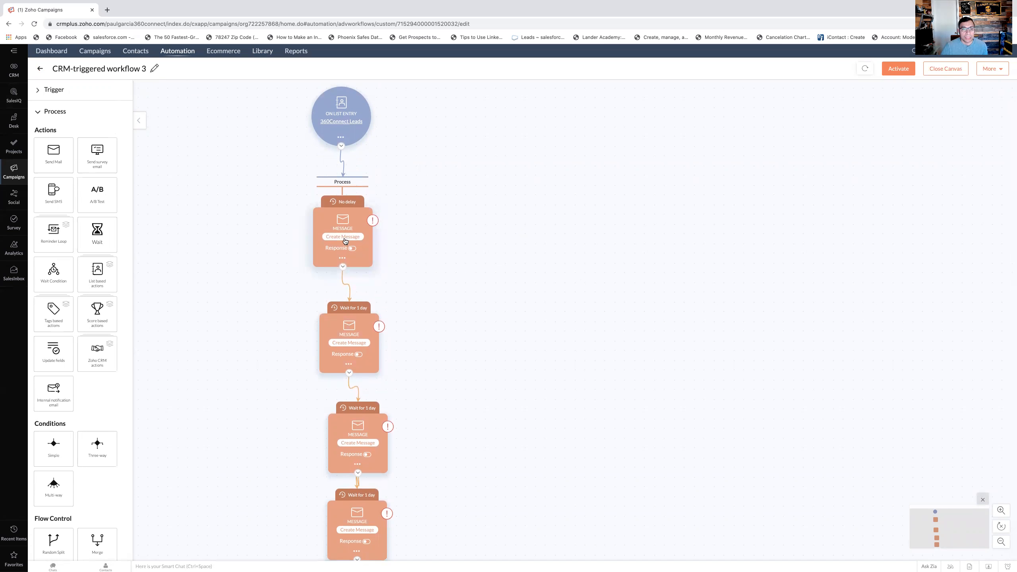
- Create the first message in the workflow and save its subject as "Regarding you quote request"
click(349, 238)
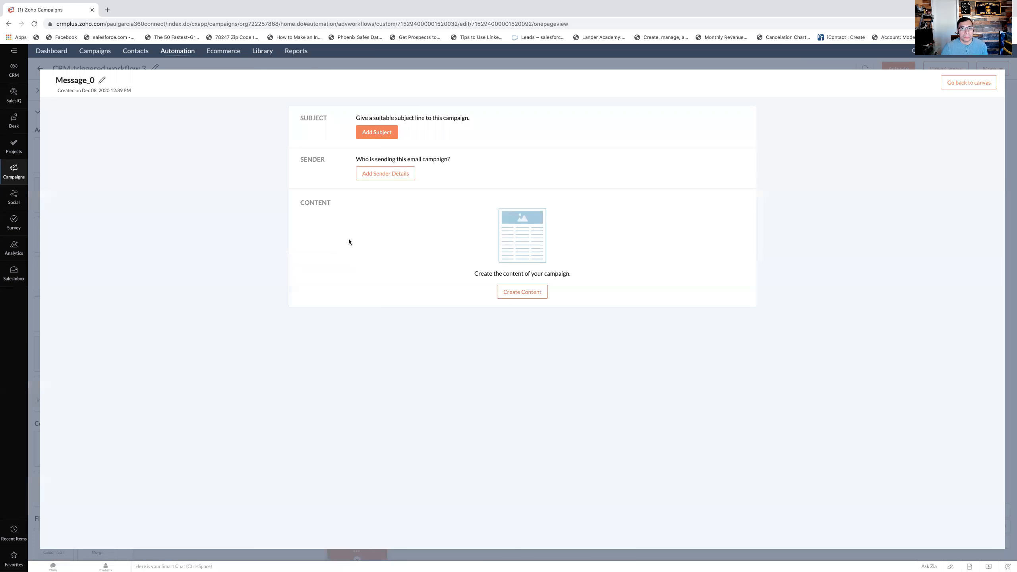
click(376, 133)
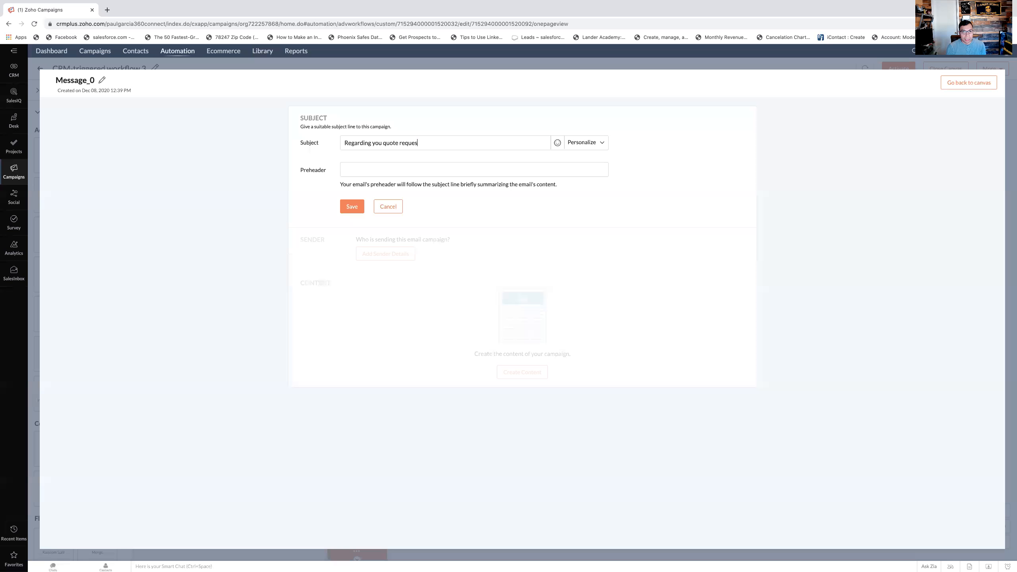
click(349, 206)
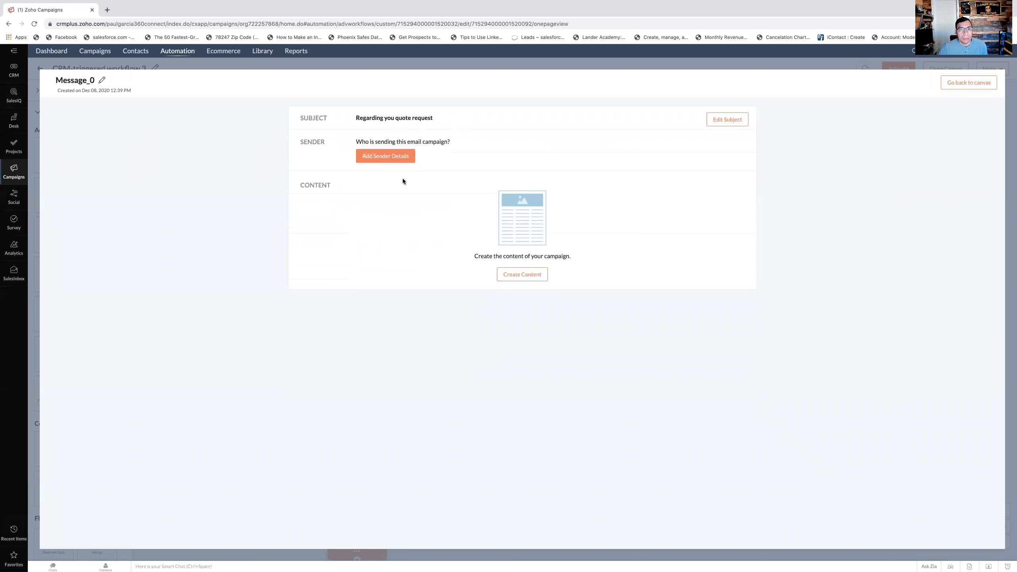
- Add the message's sender details by entering the sender's name, and save them
click(407, 162)
click(437, 195)
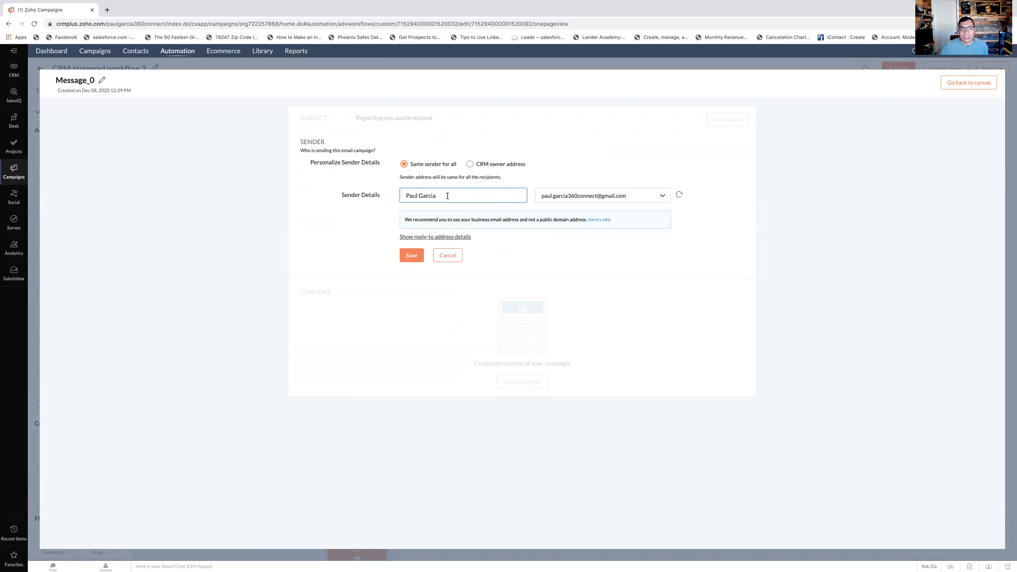
click(411, 257)
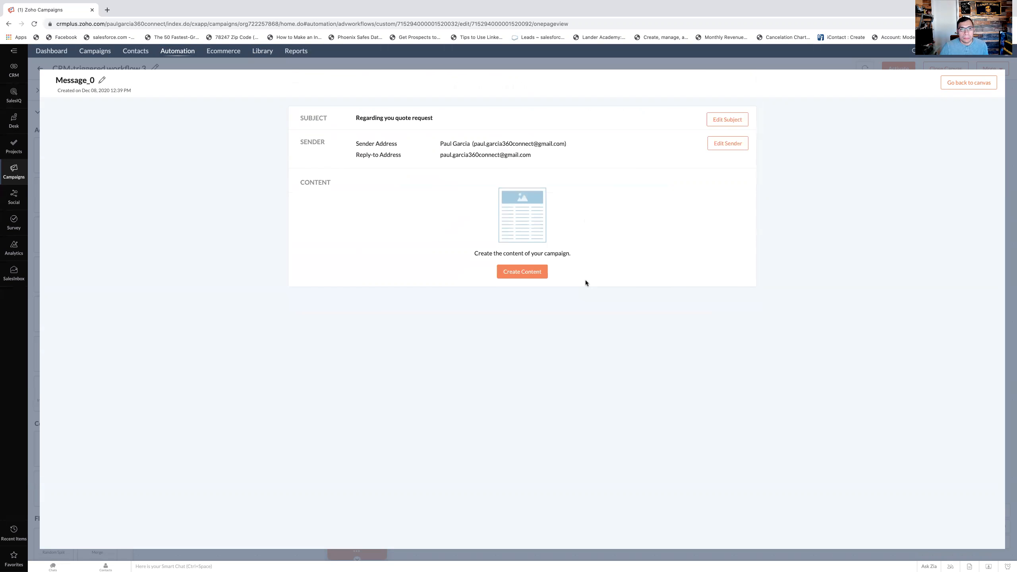
- Create the message content from the saved template "Email 1 Intro" and save it to proceed
click(530, 271)
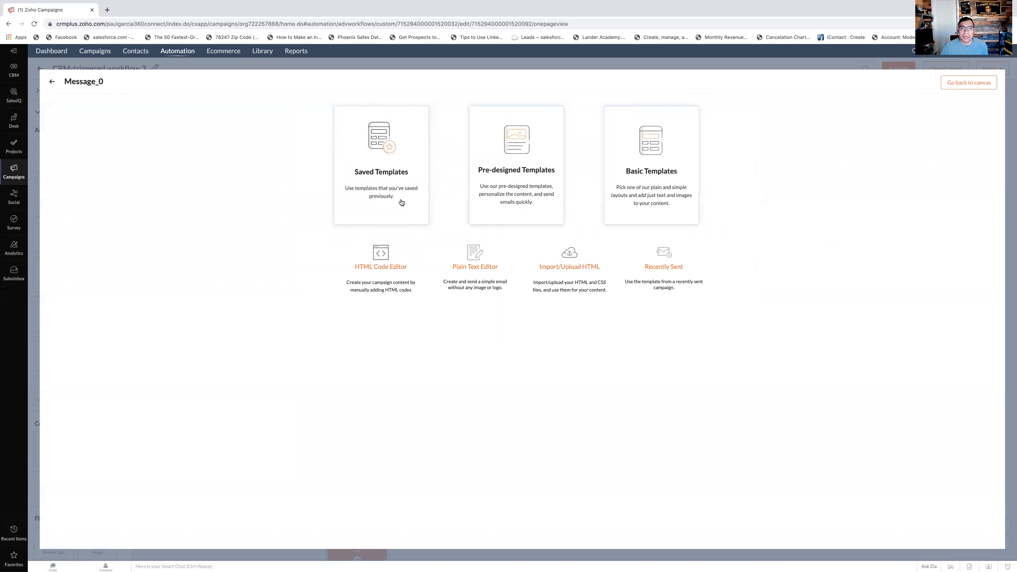
click(384, 180)
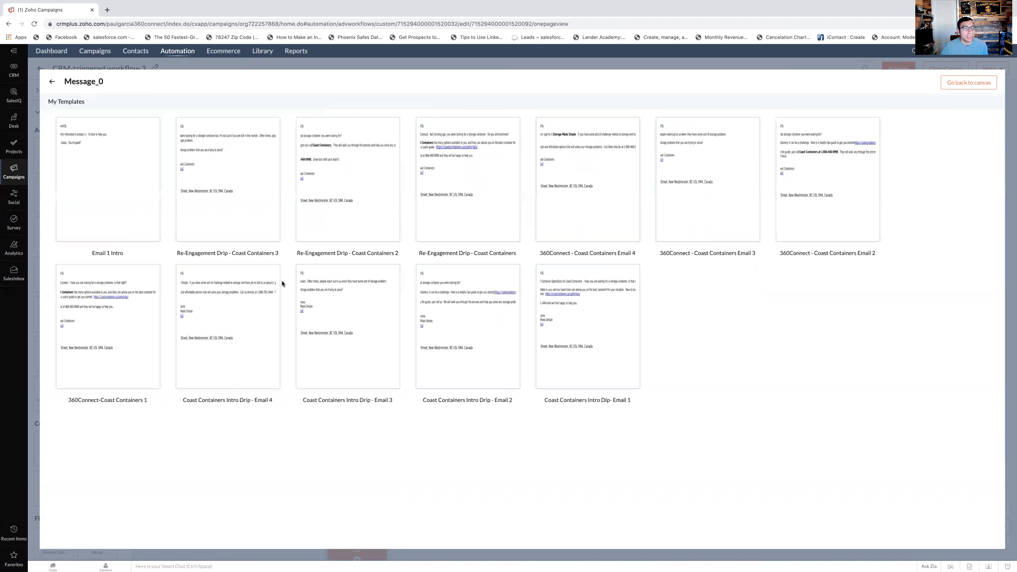
click(145, 202)
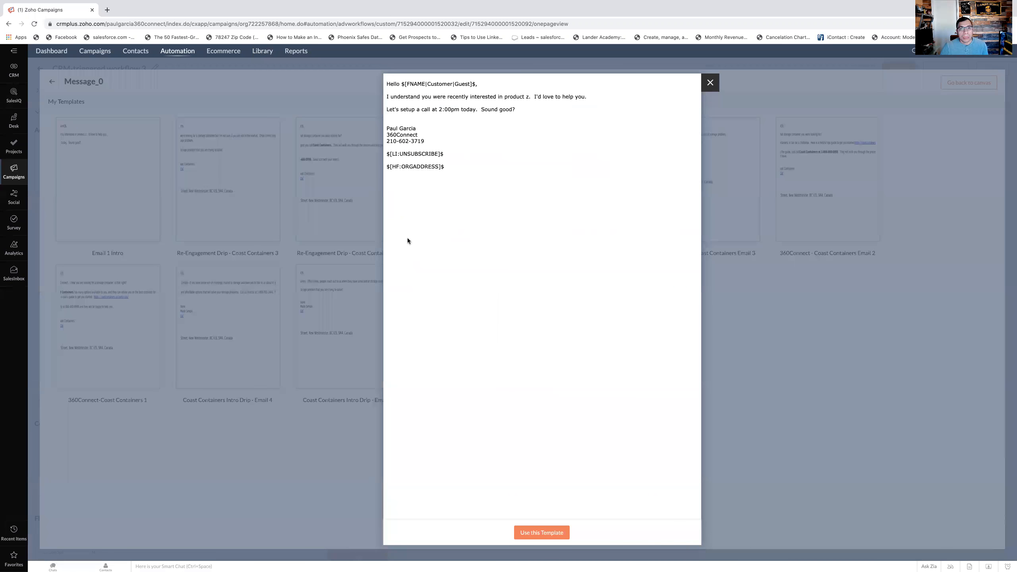
click(561, 531)
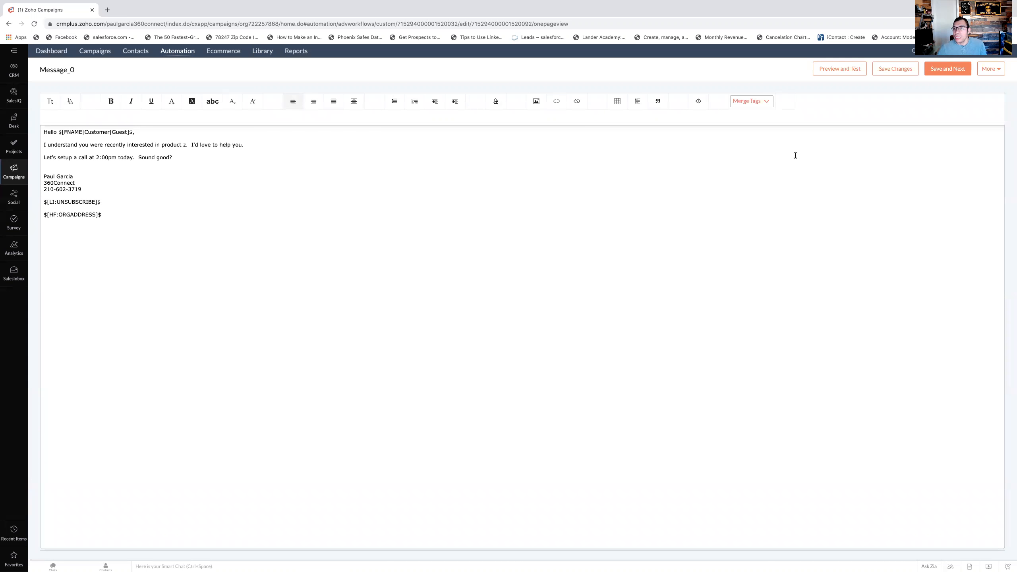
click(945, 73)
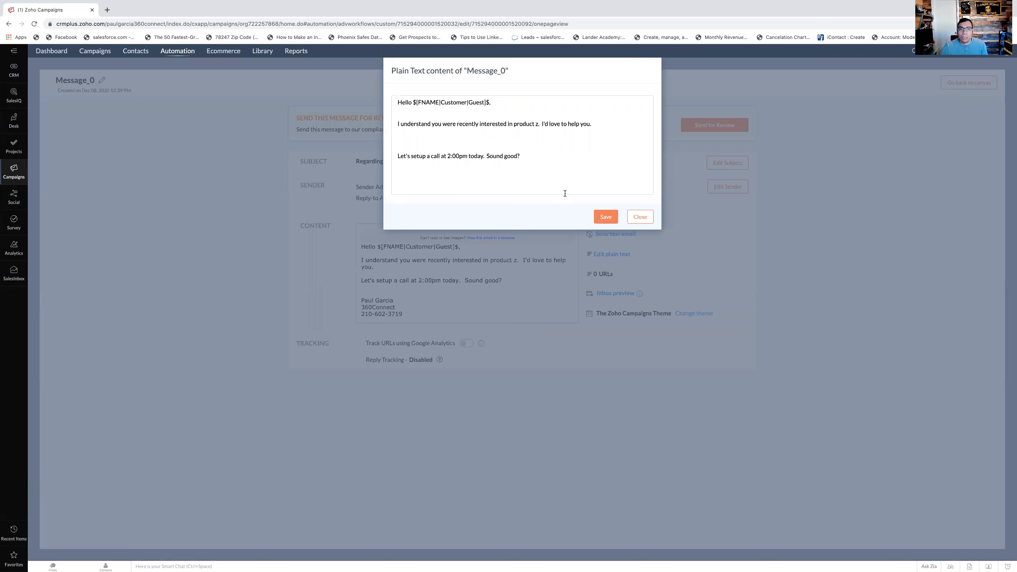
- In the message's plain text, remove the blank lines before "Let's setup a call at 2:00pm today" so it continues the preceding paragraph
scroll(504, 154, down, 1)
scroll(473, 156, up, 1)
click(408, 146)
key(BackSpace)
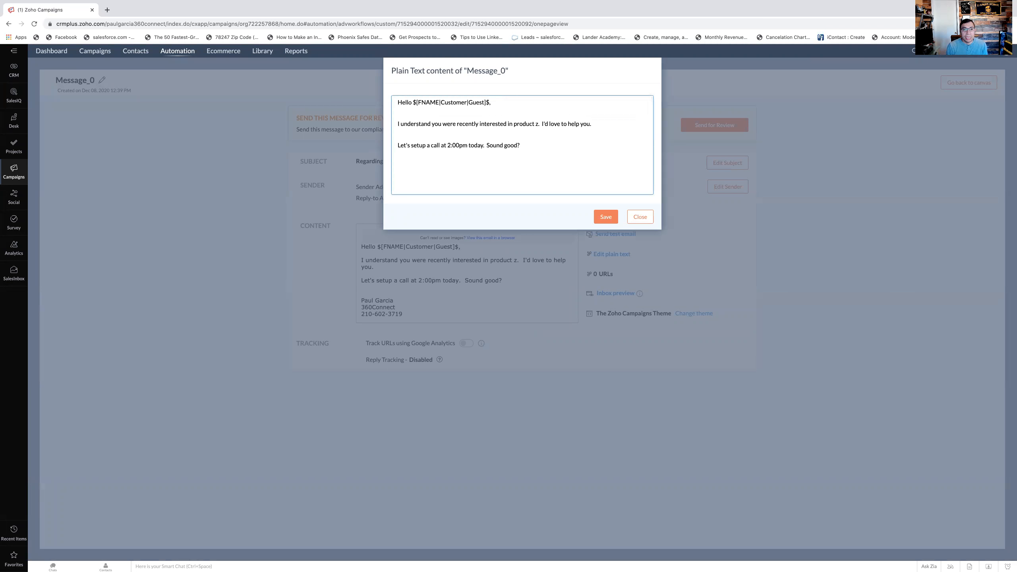
scroll(460, 156, down, 3)
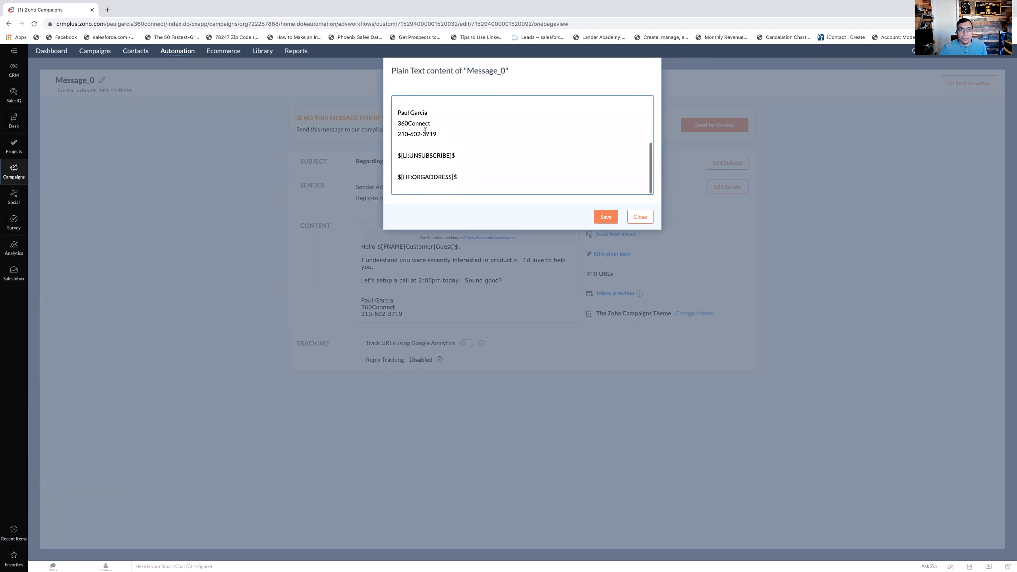
scroll(420, 134, up, 3)
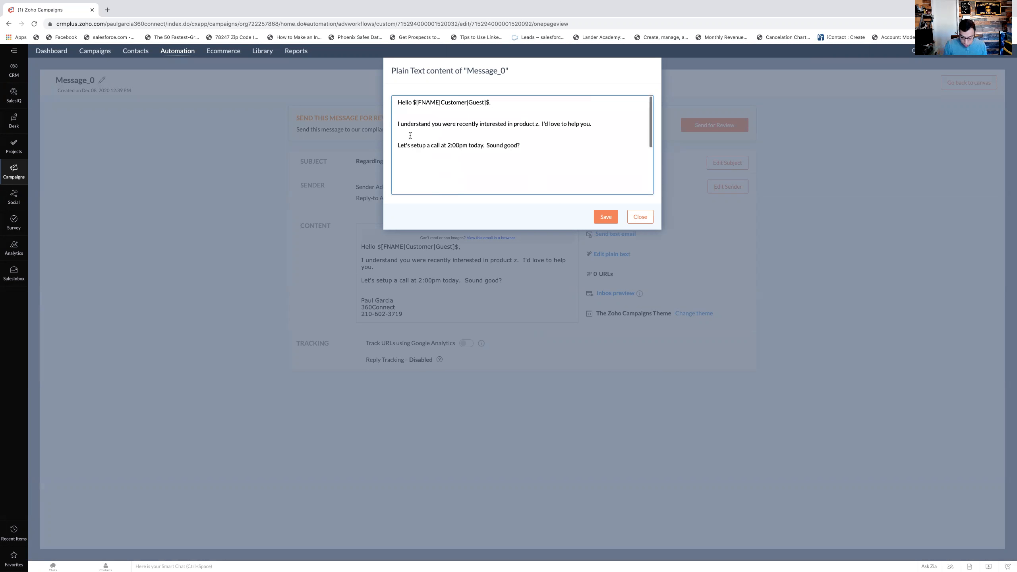
key(BackSpace)
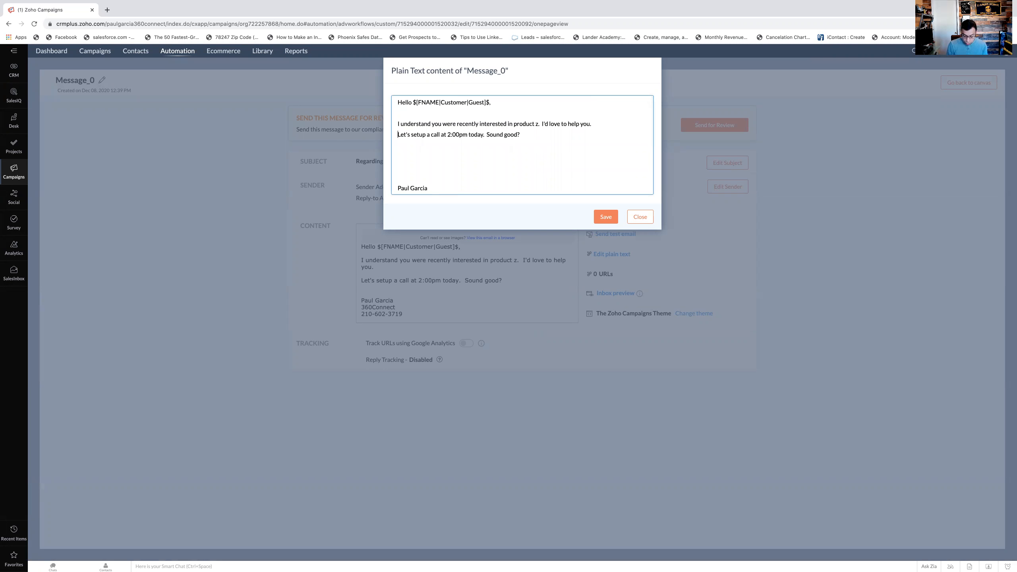
key(BackSpace)
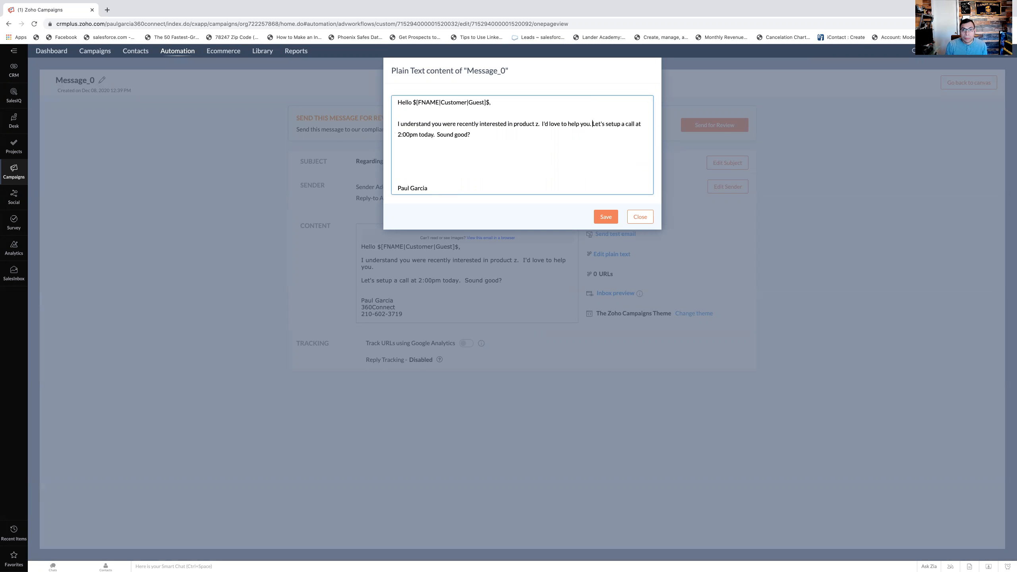
- Delete the extra blank lines above the signature in the plain text version and save it
click(401, 158)
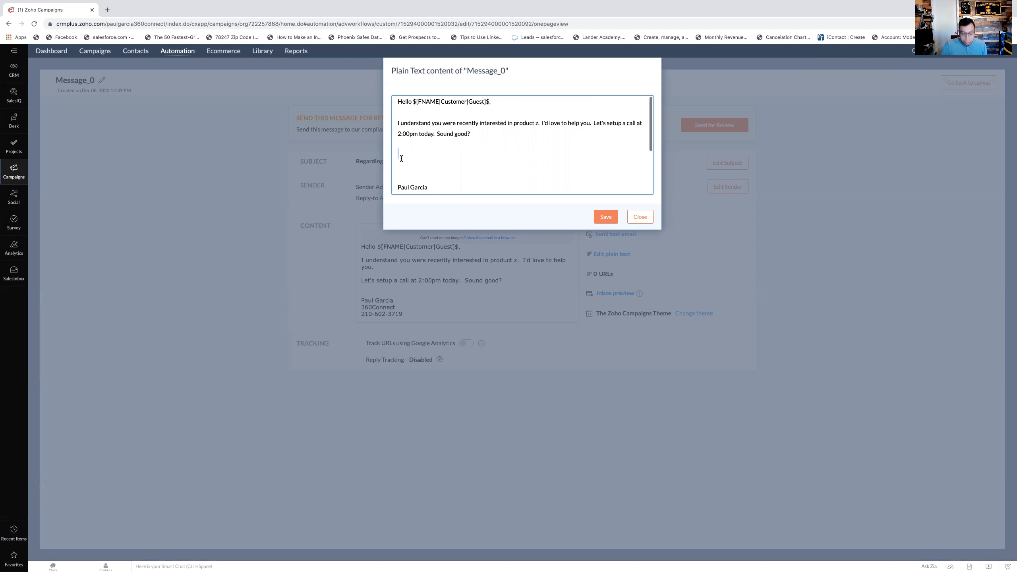
key(BackSpace)
key(BackSpace)
key(BackSpace)
scroll(451, 175, down, 3)
scroll(480, 168, up, 3)
click(599, 218)
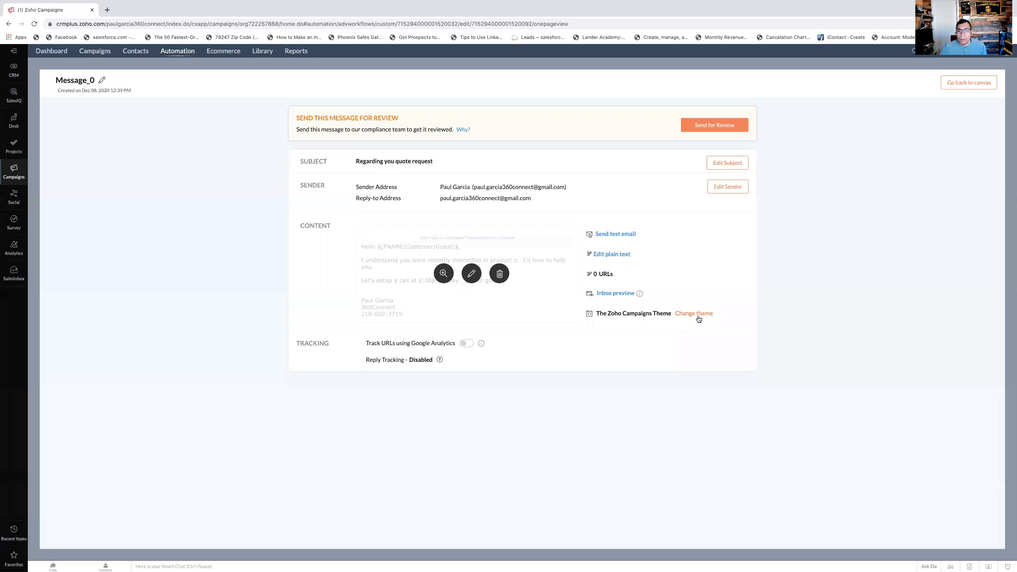
- Change the message's header and footer theme to None (No Header And Footer) and proceed with removing them
click(695, 314)
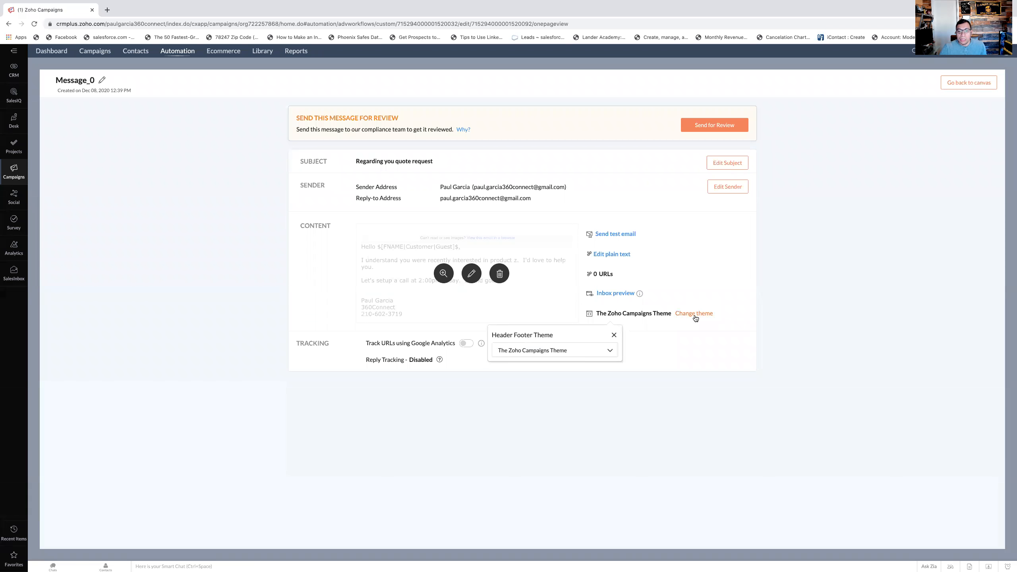
click(613, 356)
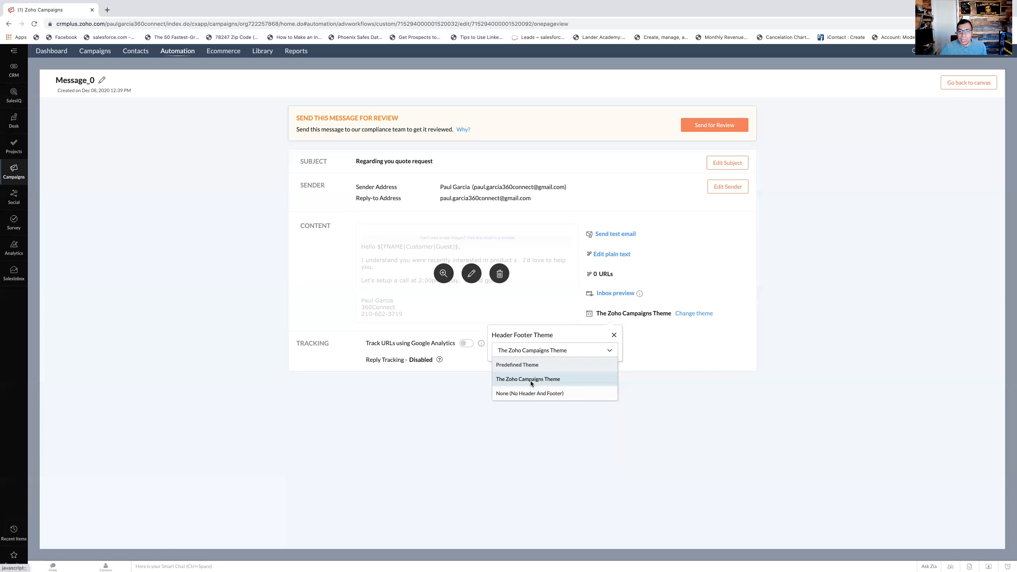
click(524, 393)
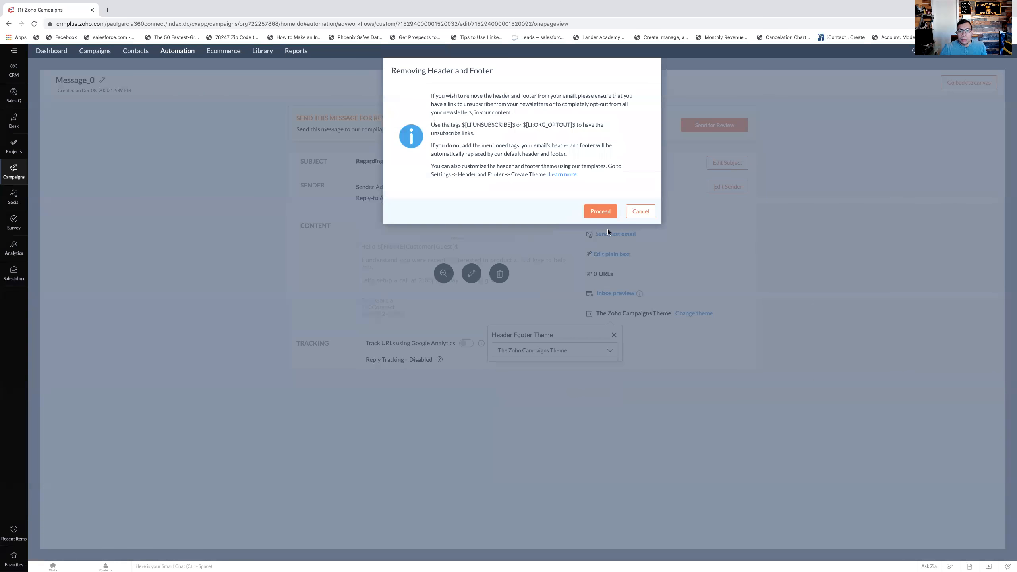
click(600, 211)
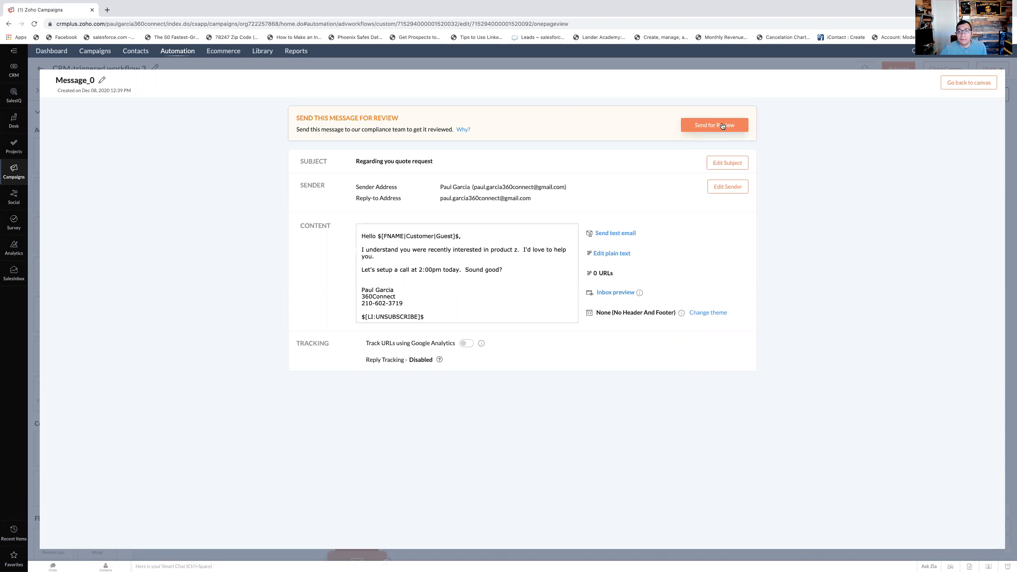
- Send the message for compliance review and return to the workflow canvas
click(706, 128)
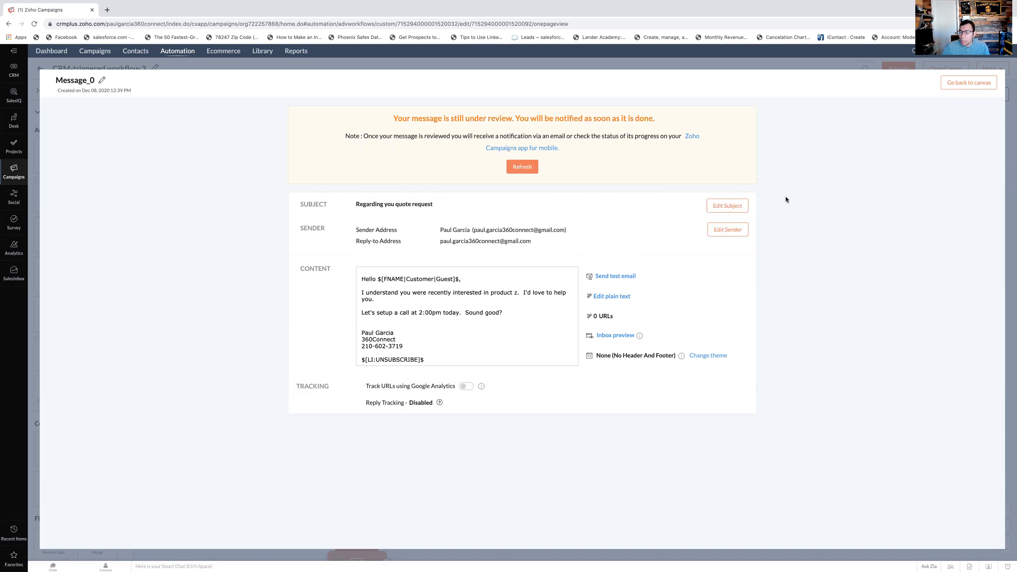
click(955, 89)
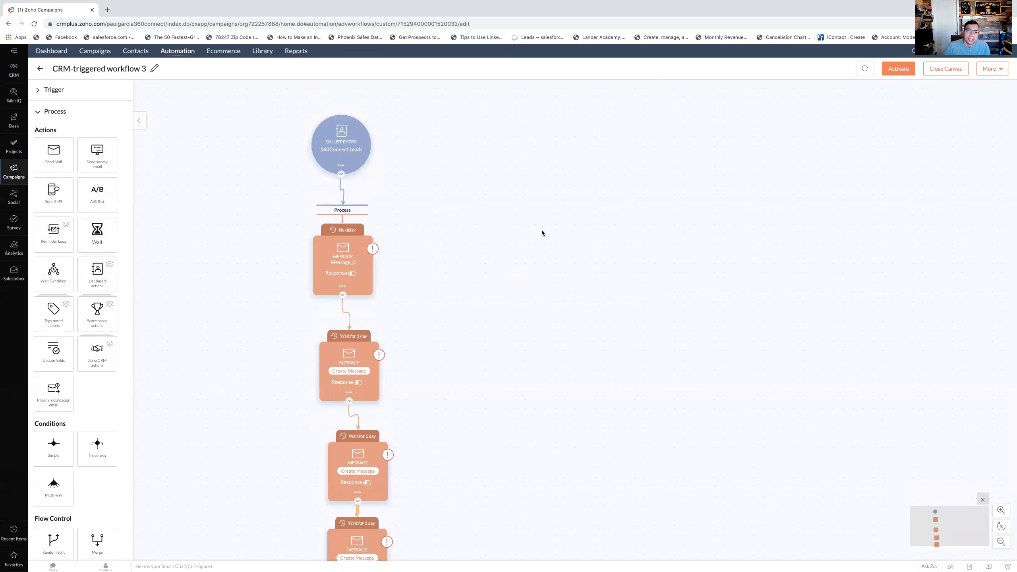
mouse_move(374, 250)
scroll(394, 341, down, 1)
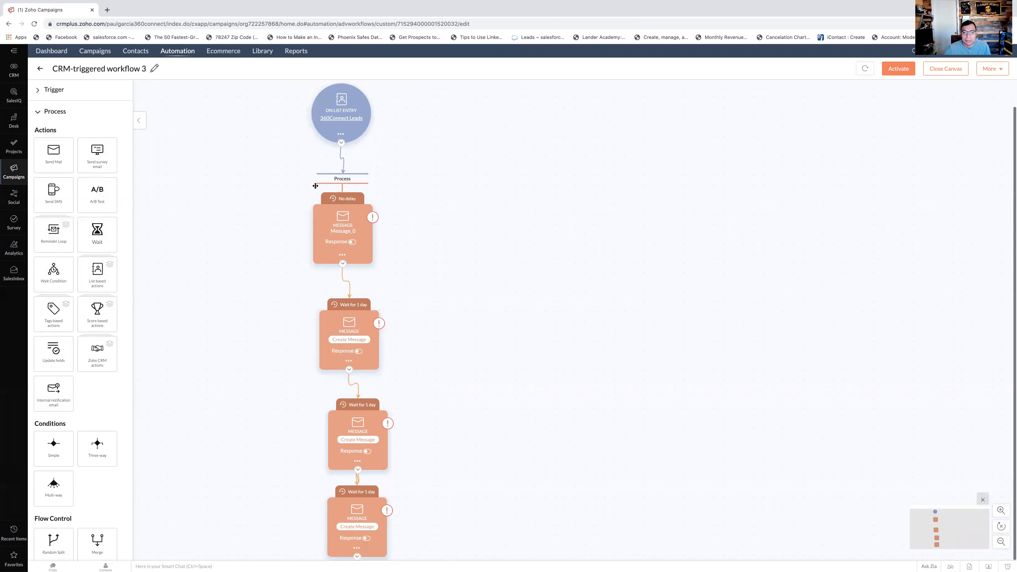